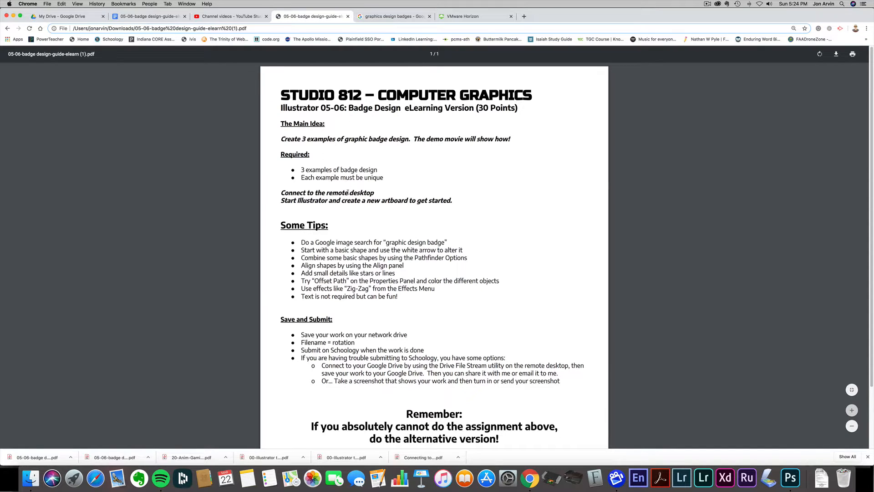
Step: Read through the badge design assignment guide, covering its requirements, tips, save and submit instructions, and the closing reminder
{"action": "scroll", "coordinate": [441, 250], "scroll_direction": "down", "scroll_amount": 3}
{"action": "scroll", "coordinate": [442, 250], "scroll_direction": "up", "scroll_amount": 2}
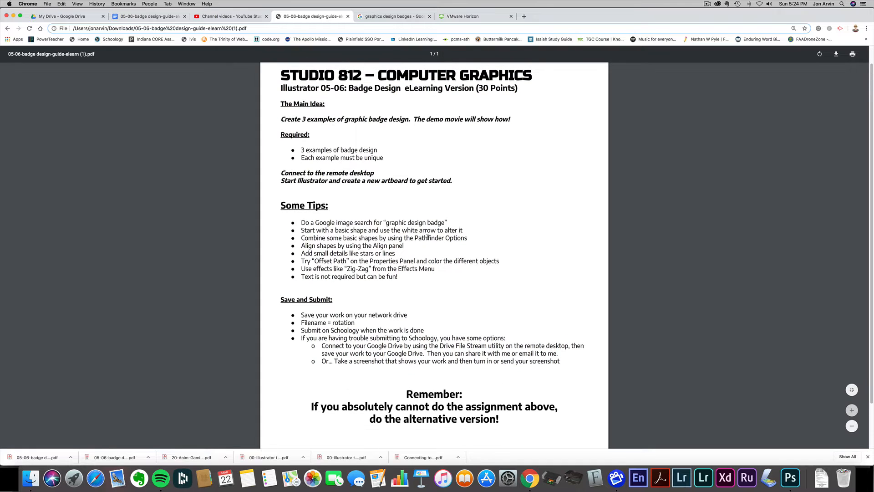
{"action": "left_click_drag", "start_coordinate": [291, 120], "coordinate": [343, 119]}
{"action": "left_click_drag", "start_coordinate": [310, 223], "coordinate": [367, 268]}
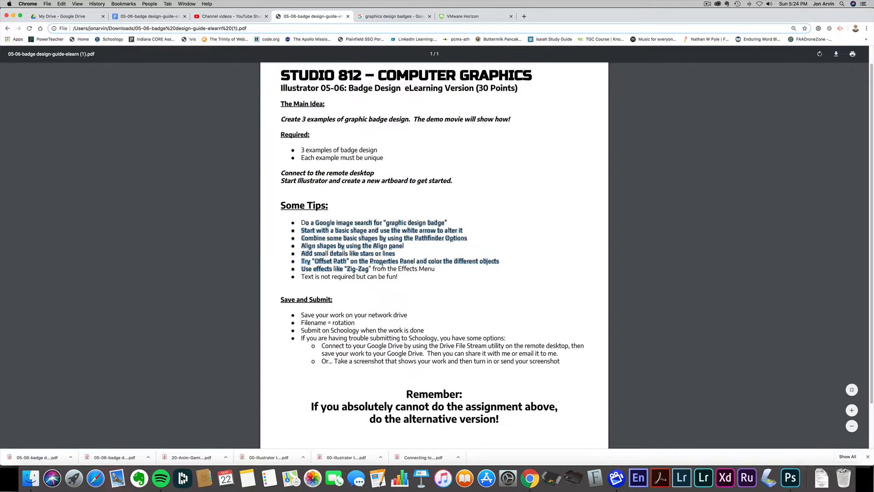
{"action": "scroll", "coordinate": [384, 264], "scroll_direction": "down", "scroll_amount": 3}
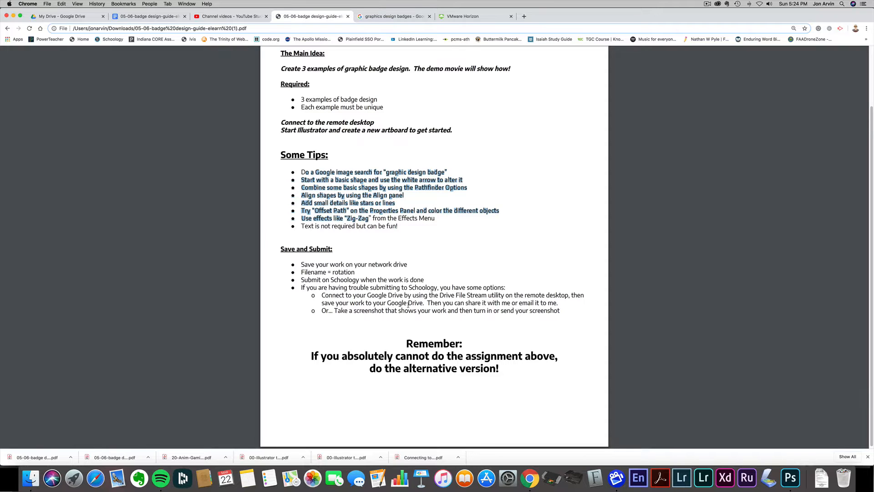
{"action": "left_click_drag", "start_coordinate": [433, 295], "coordinate": [484, 296]}
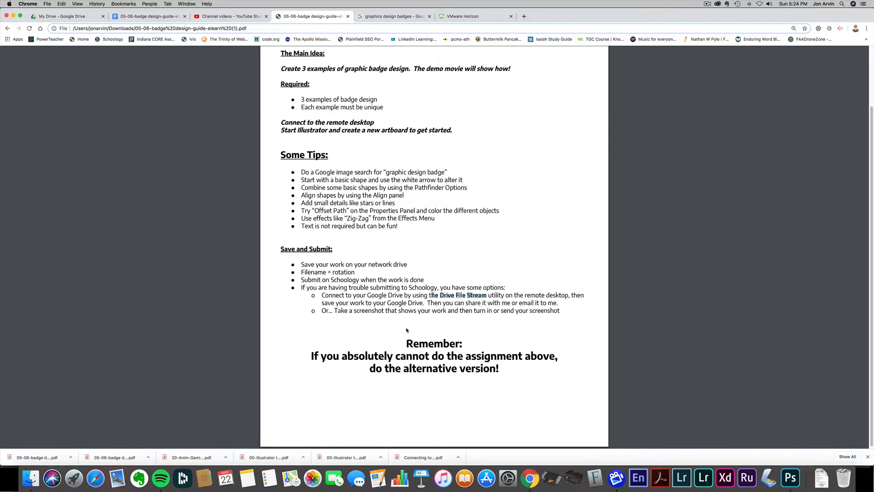
{"action": "left_click_drag", "start_coordinate": [406, 339], "coordinate": [499, 369]}
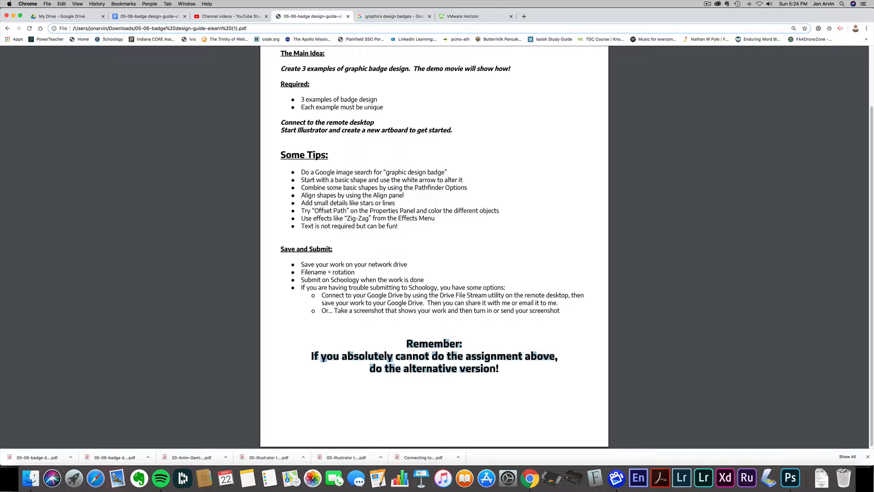
{"action": "left_click", "coordinate": [428, 360]}
{"action": "scroll", "coordinate": [427, 362], "scroll_direction": "up", "scroll_amount": 1}
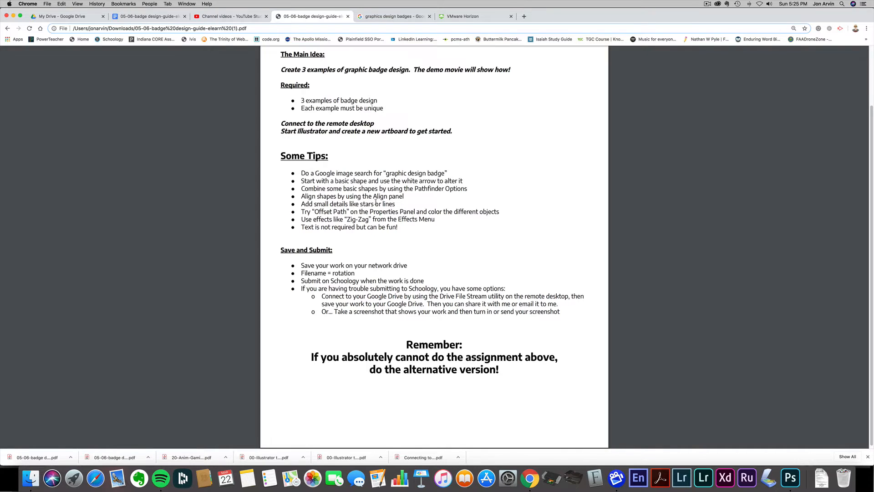
{"action": "scroll", "coordinate": [376, 203], "scroll_direction": "up", "scroll_amount": 3}
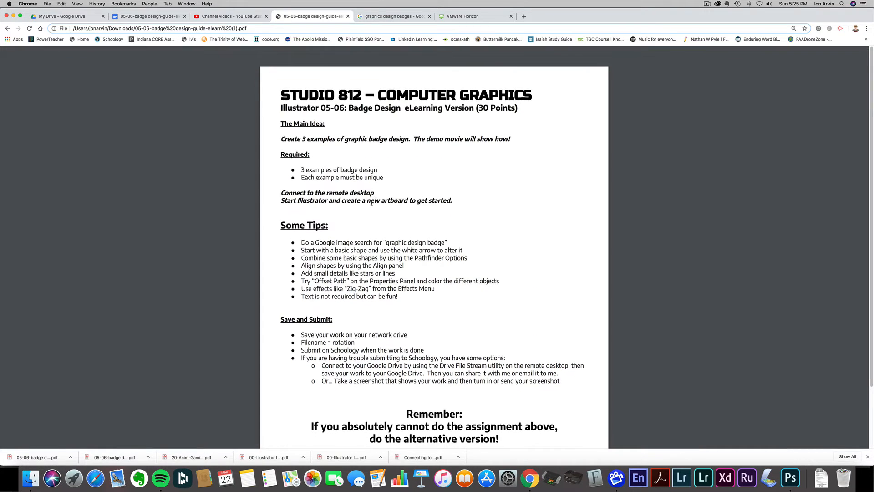
Step: Browse the image search results for graphics design badges to study example badge shapes and styles
{"action": "left_click", "coordinate": [396, 17]}
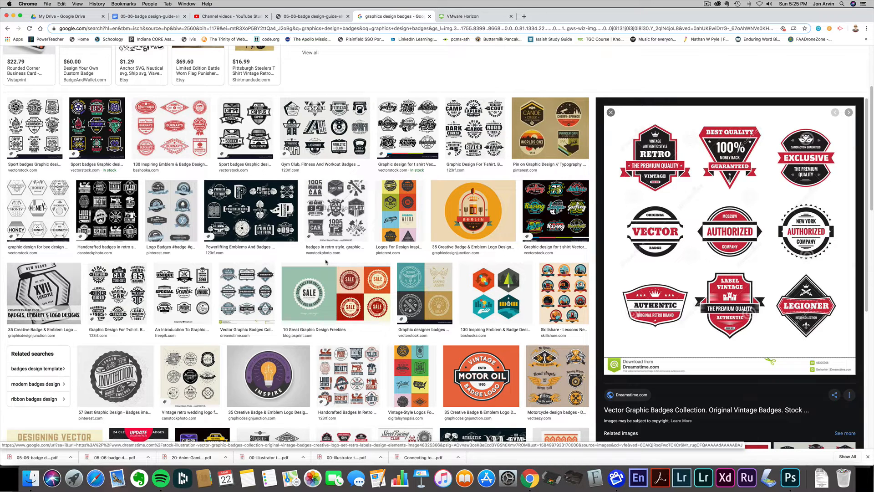
{"action": "scroll", "coordinate": [326, 262], "scroll_direction": "up", "scroll_amount": 3}
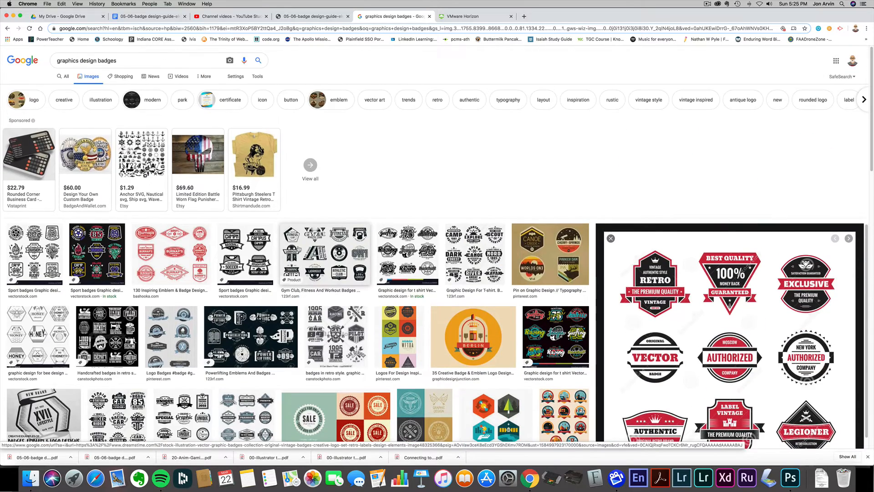
{"action": "scroll", "coordinate": [299, 250], "scroll_direction": "down", "scroll_amount": 1}
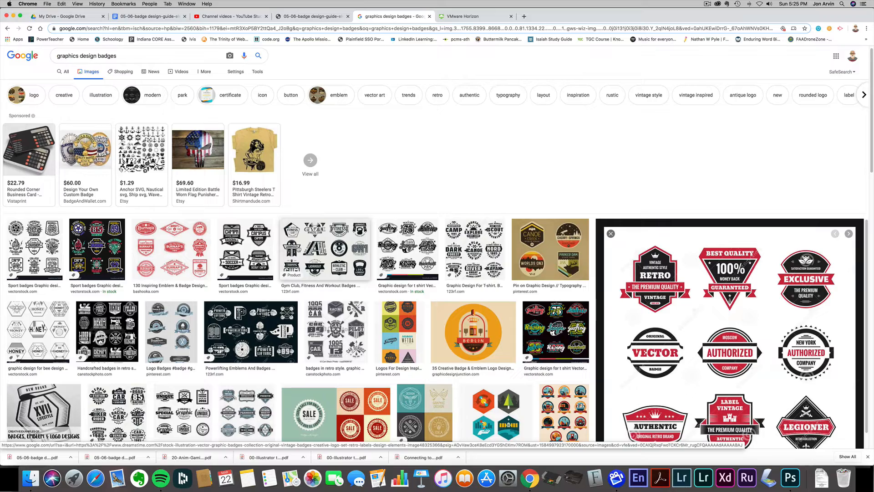
{"action": "scroll", "coordinate": [313, 258], "scroll_direction": "down", "scroll_amount": 1}
{"action": "scroll", "coordinate": [314, 258], "scroll_direction": "down", "scroll_amount": 10}
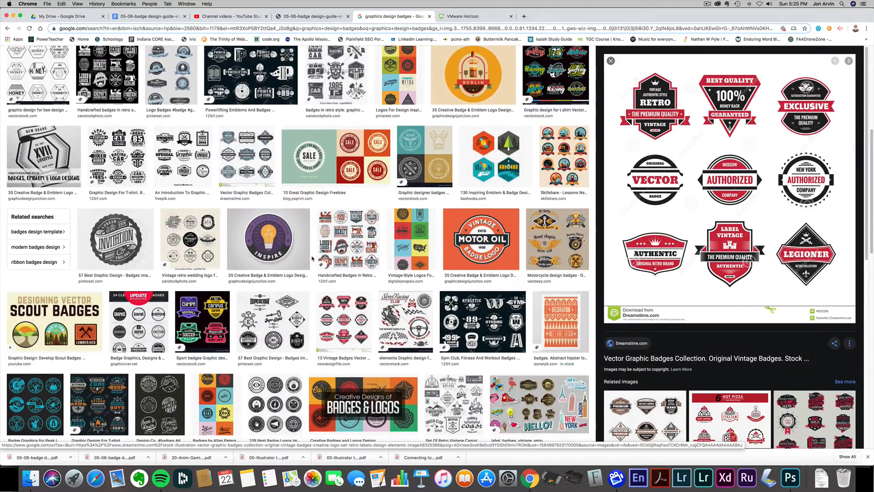
{"action": "scroll", "coordinate": [313, 259], "scroll_direction": "up", "scroll_amount": 10}
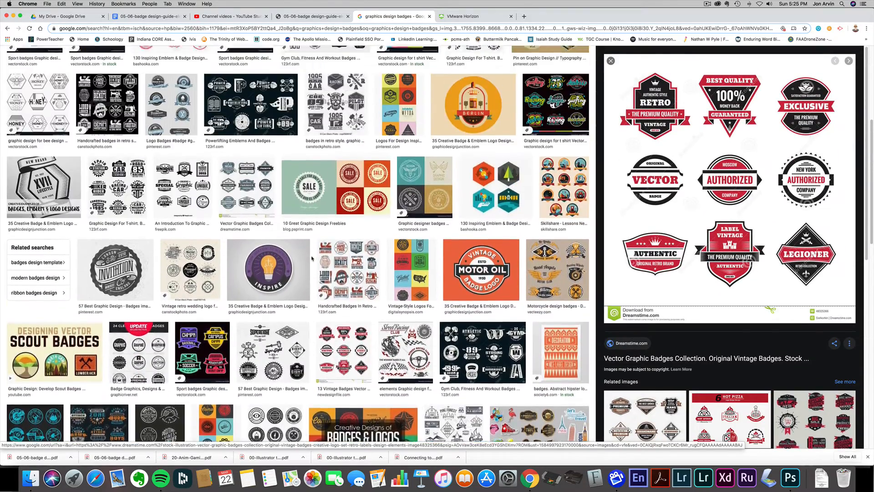
{"action": "scroll", "coordinate": [312, 258], "scroll_direction": "down", "scroll_amount": 4}
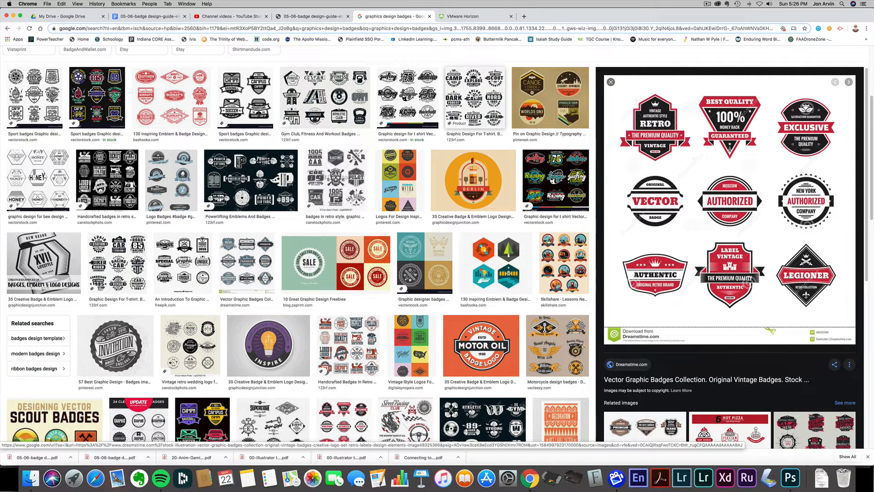
{"action": "left_click", "coordinate": [473, 17]}
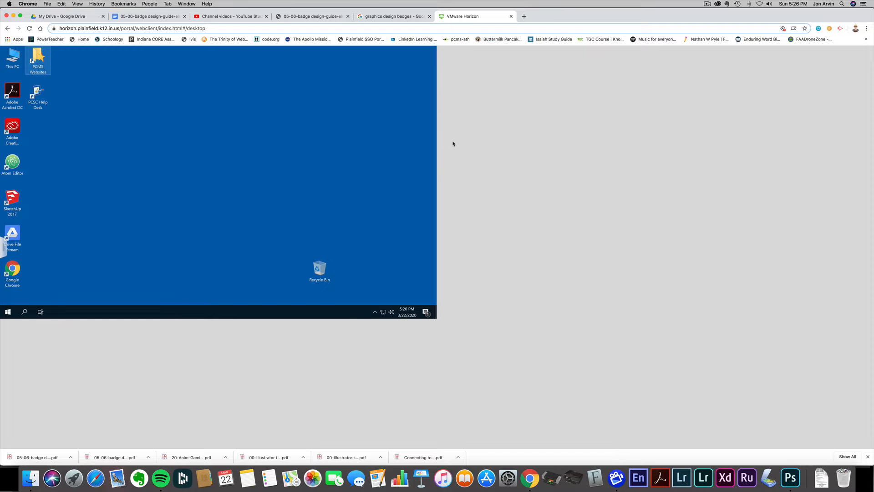
{"action": "left_click", "coordinate": [404, 20]}
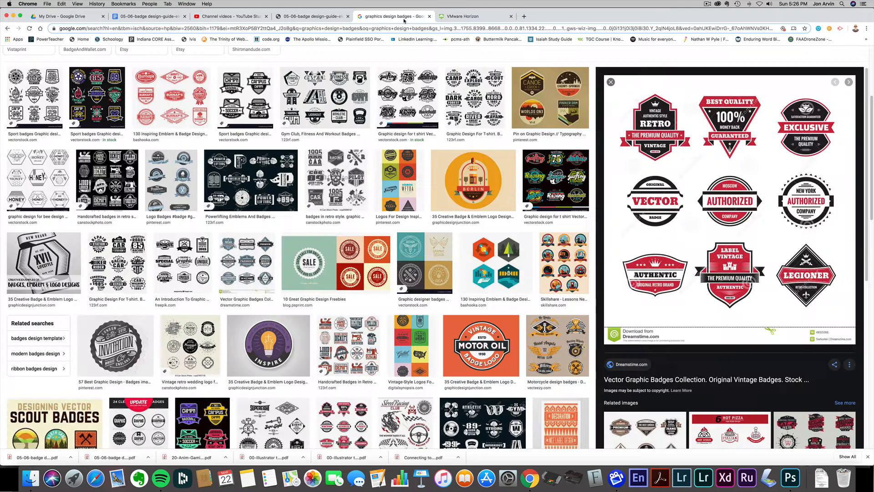
{"action": "left_click", "coordinate": [460, 17]}
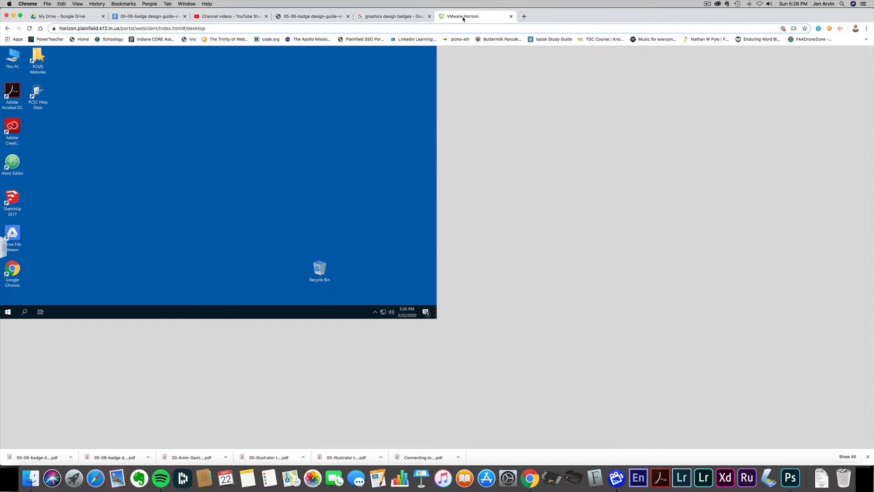
{"action": "left_click", "coordinate": [401, 19]}
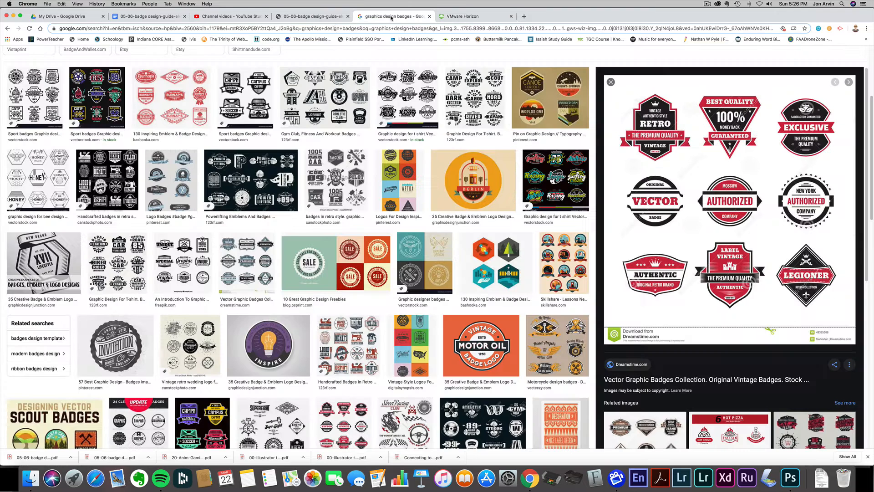
{"action": "left_click", "coordinate": [318, 19]}
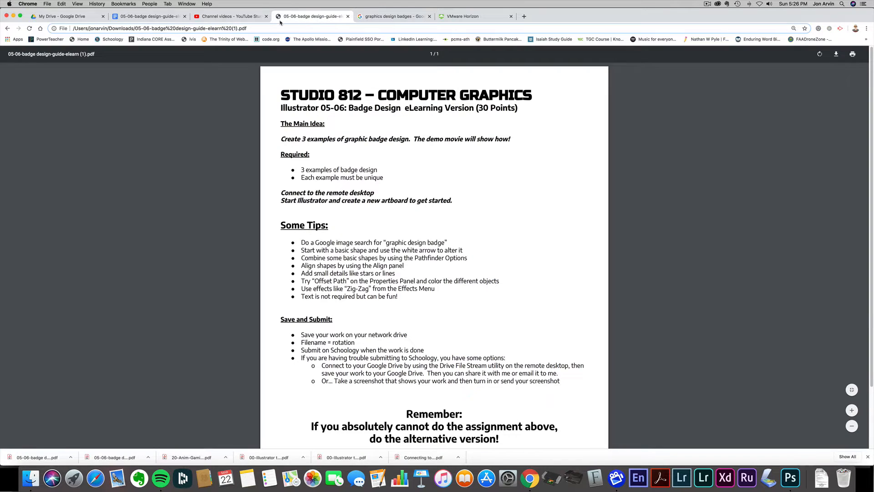
{"action": "left_click", "coordinate": [382, 19]}
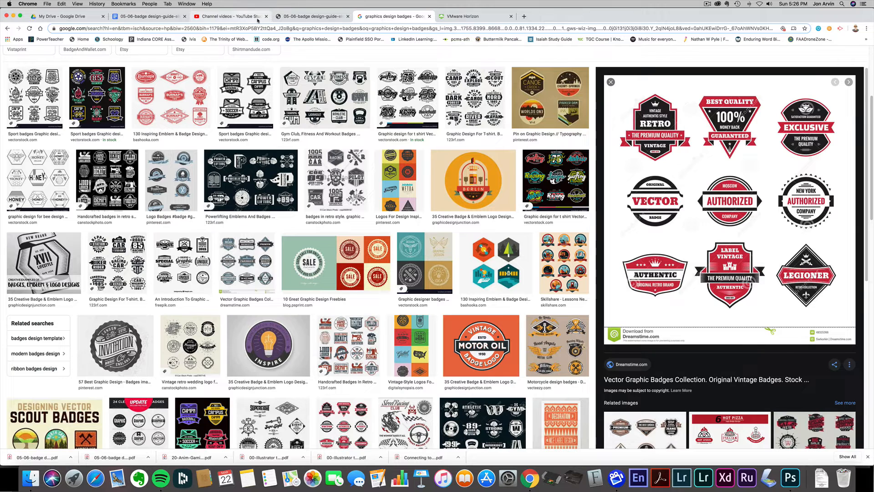
Step: Switch to the VMware Horizon remote desktop and launch Adobe Illustrator 2020
{"action": "left_click", "coordinate": [456, 18]}
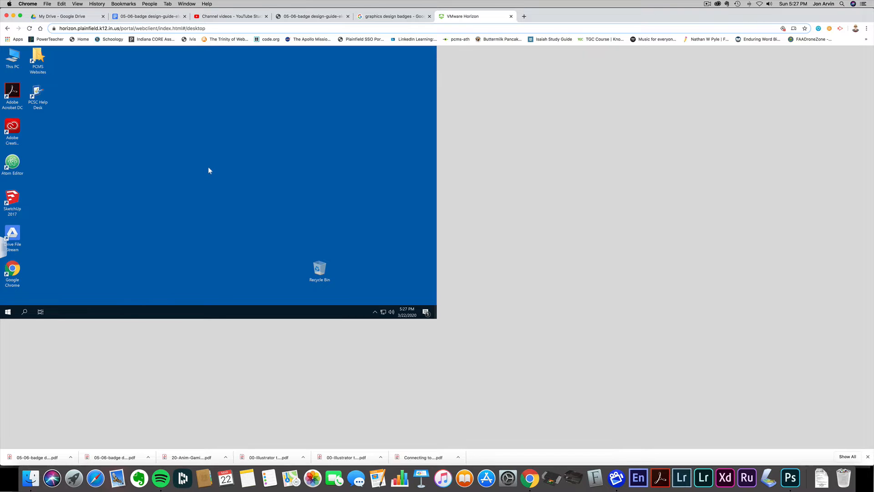
{"action": "left_click", "coordinate": [6, 314]}
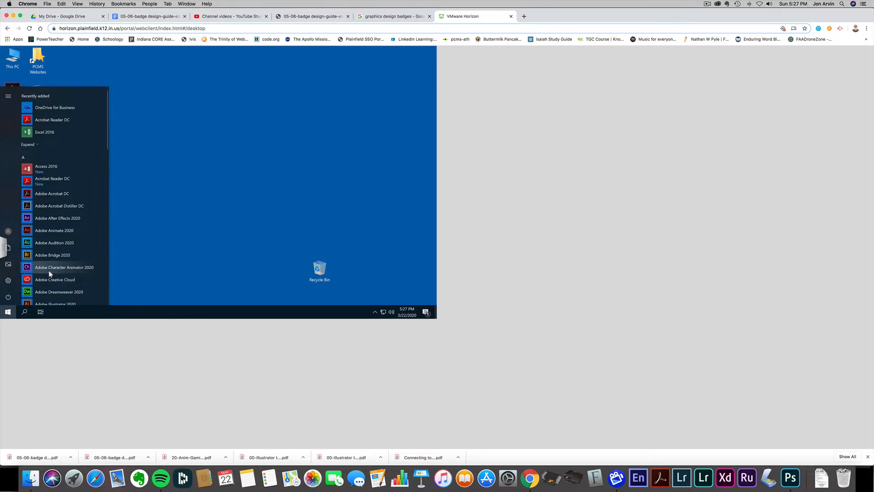
{"action": "scroll", "coordinate": [49, 269], "scroll_direction": "down", "scroll_amount": 3}
{"action": "scroll", "coordinate": [49, 269], "scroll_direction": "down", "scroll_amount": 2}
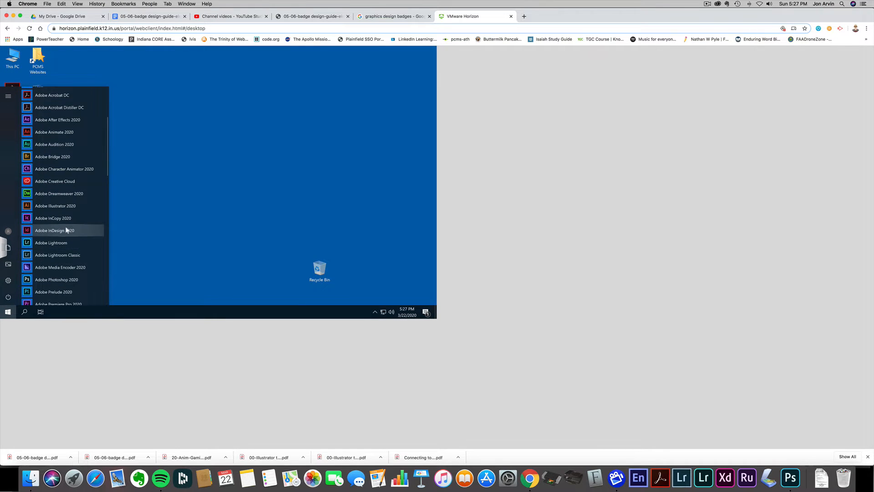
{"action": "left_click", "coordinate": [61, 206]}
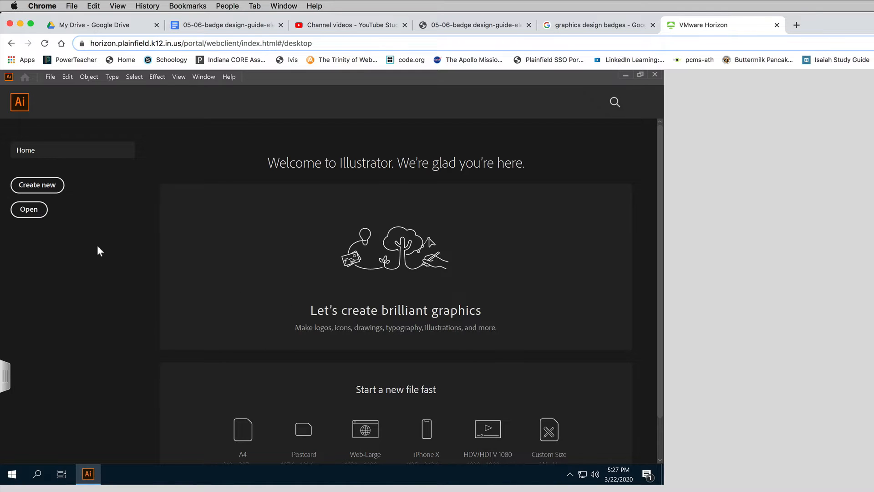
Step: Create a new Letter print document in landscape orientation, 792 x 612 pt, and dismiss the welcome tour
{"action": "left_click", "coordinate": [46, 188]}
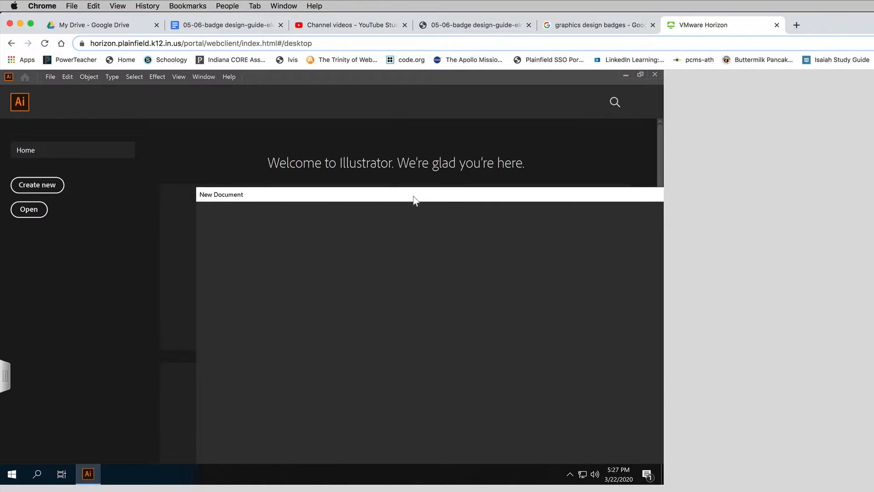
{"action": "left_click_drag", "start_coordinate": [414, 200], "coordinate": [277, 116]}
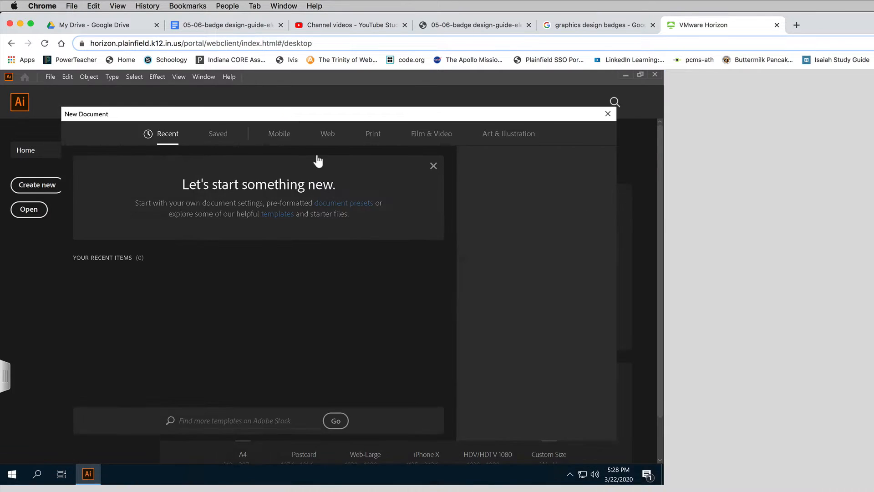
{"action": "left_click", "coordinate": [368, 135]}
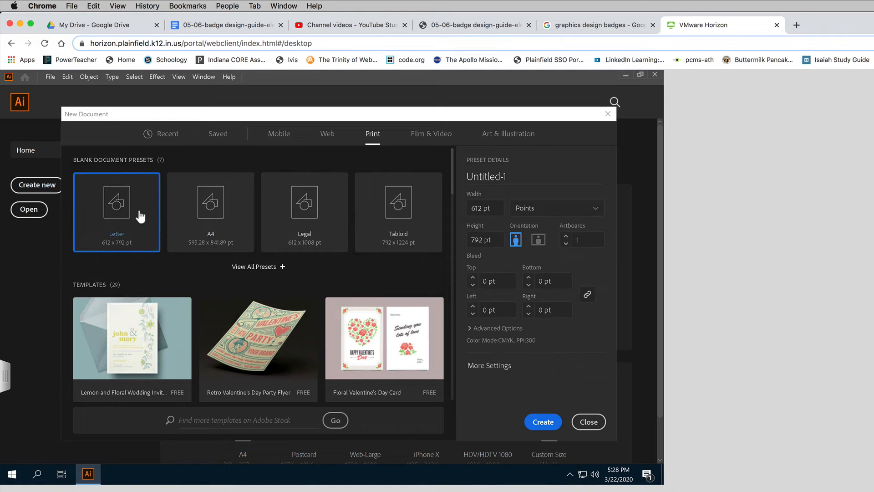
{"action": "left_click", "coordinate": [538, 240]}
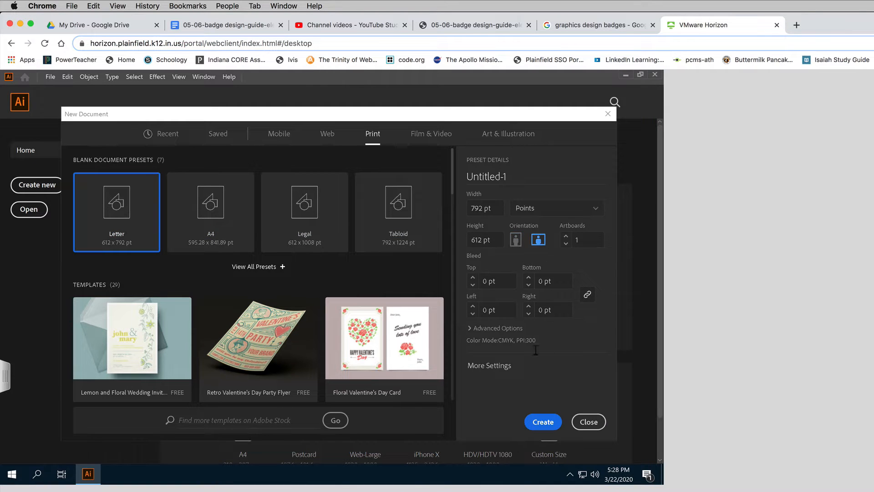
{"action": "left_click", "coordinate": [542, 422]}
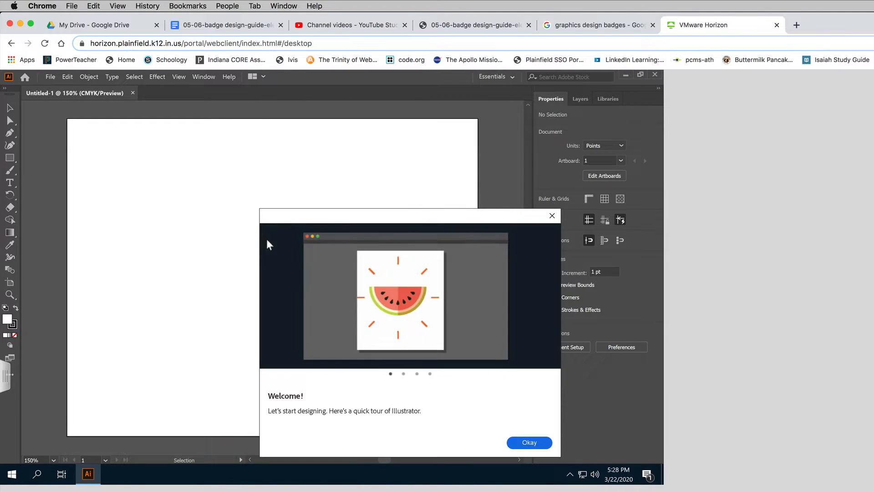
{"action": "left_click", "coordinate": [552, 215]}
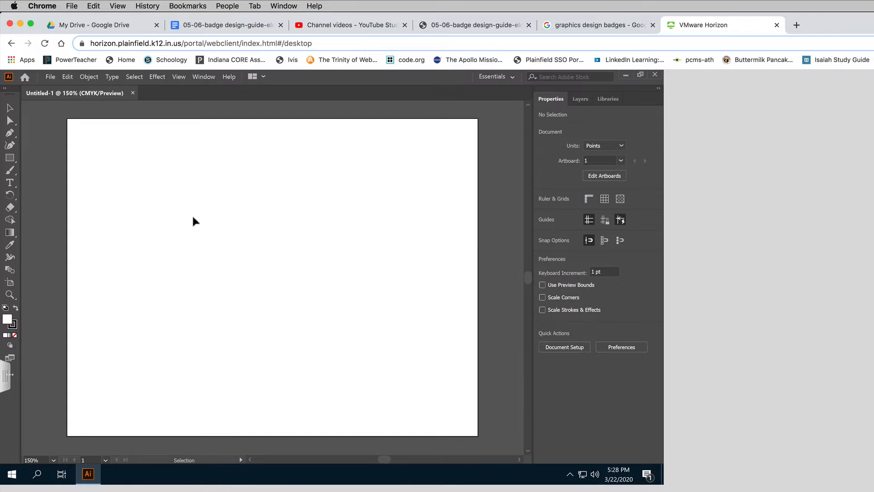
Step: Place a six-sided polygon with a 50 pt radius in the upper middle of the artboard using the Polygon tool
{"action": "left_click", "coordinate": [12, 157]}
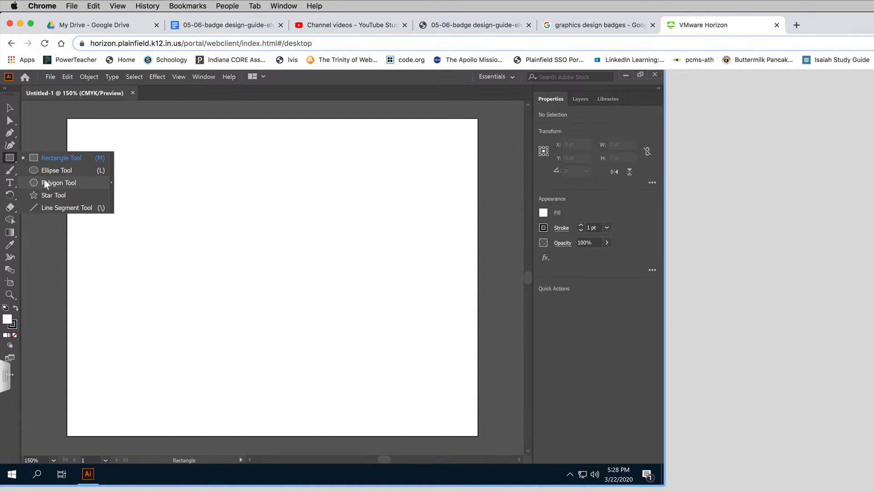
{"action": "left_click", "coordinate": [45, 183]}
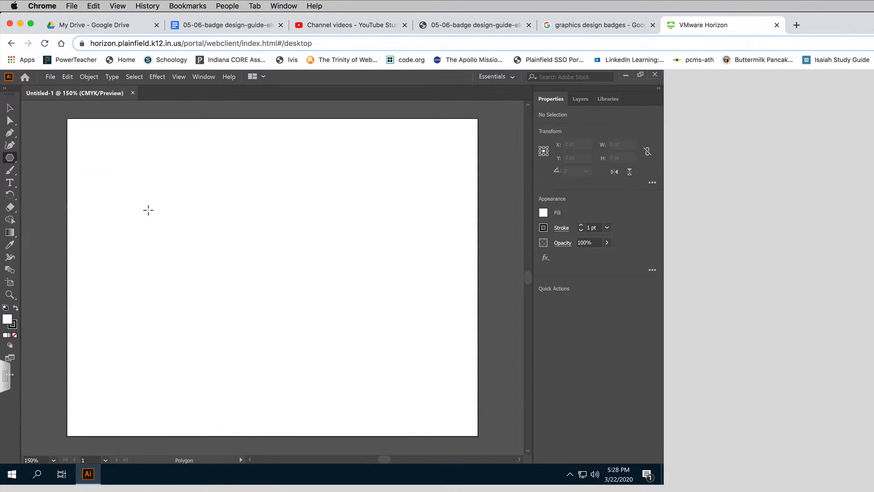
{"action": "left_click", "coordinate": [223, 220]}
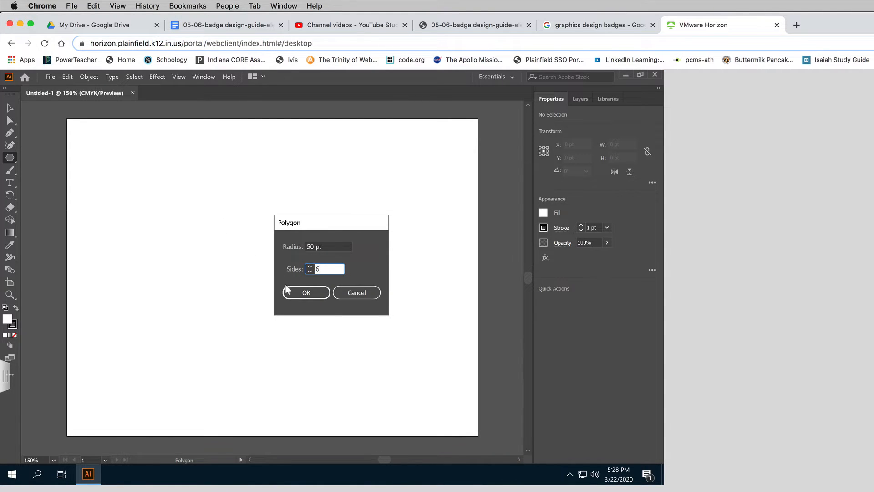
{"action": "left_click", "coordinate": [306, 293]}
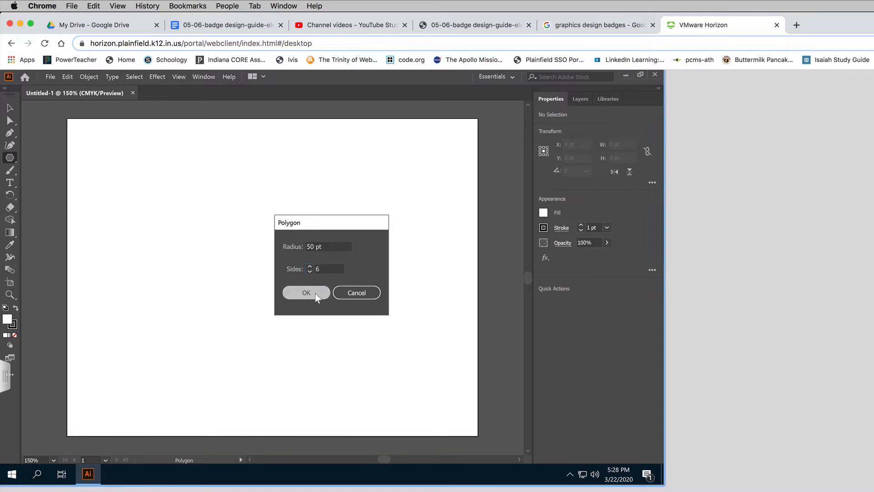
Step: Enlarge the hexagon to about 229 x 265 pt and rotate it to 270° near the artboard's center
{"action": "left_click", "coordinate": [9, 104]}
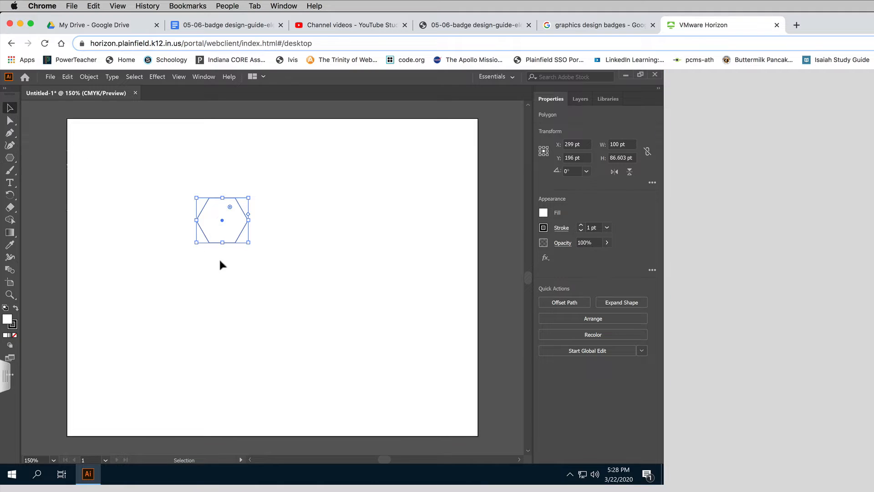
{"action": "left_click_drag", "start_coordinate": [248, 242], "coordinate": [204, 332]}
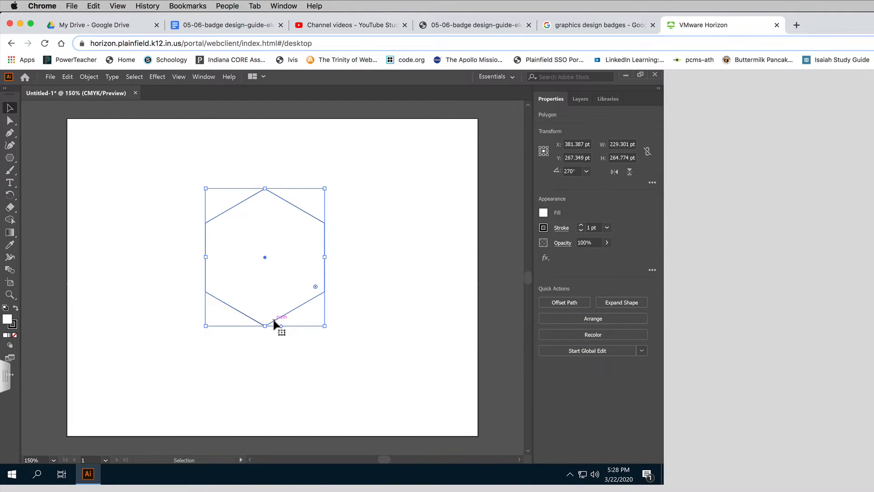
Step: Stretch the hexagon downward to about 348 pt tall by moving its three lower anchor points with the Direct Selection tool
{"action": "left_click", "coordinate": [264, 346]}
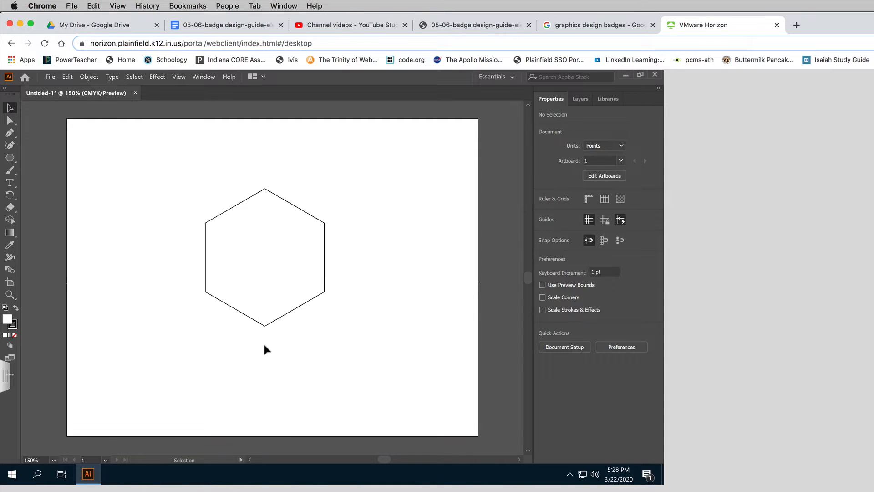
{"action": "key", "text": "a"}
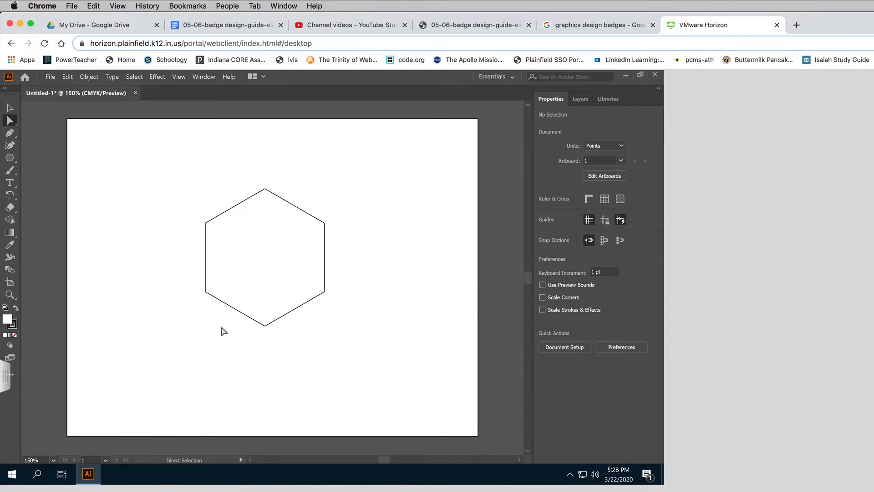
{"action": "left_click_drag", "start_coordinate": [182, 280], "coordinate": [377, 364]}
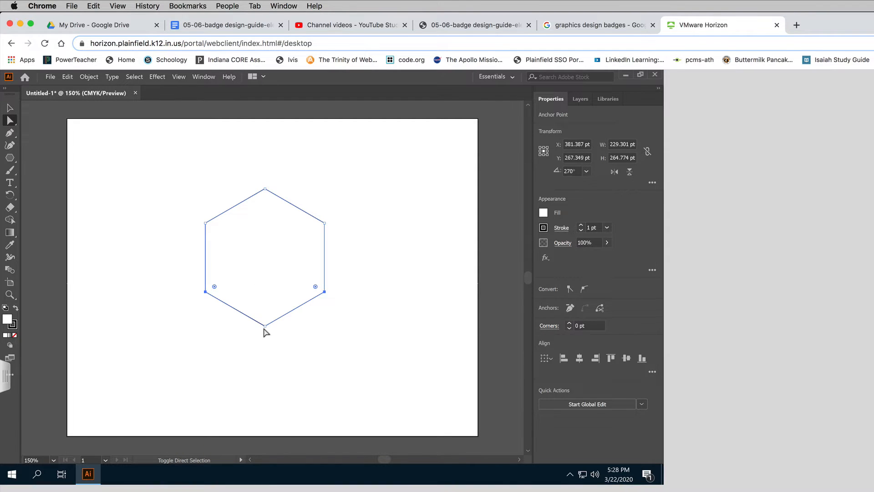
{"action": "left_click", "coordinate": [264, 326], "text": "shift"}
{"action": "left_click_drag", "start_coordinate": [265, 326], "coordinate": [265, 369]}
{"action": "left_click", "coordinate": [360, 362]}
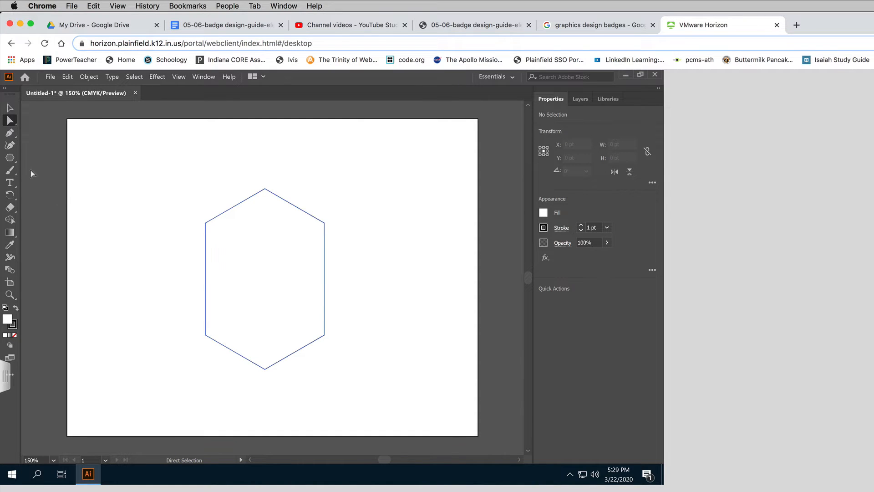
Step: Draw a rectangle about 308 x 174 pt across the middle of the stretched hexagon, overhanging both of its sides
{"action": "left_click_drag", "start_coordinate": [10, 157], "coordinate": [50, 156]}
{"action": "left_click_drag", "start_coordinate": [187, 234], "coordinate": [346, 324]}
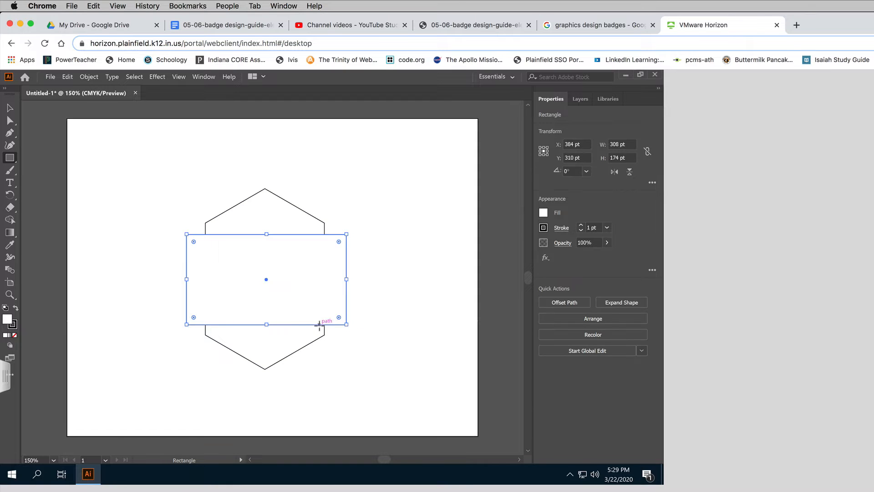
Step: Center-align the rectangle and hexagon horizontally and vertically, and unite them into one shape
{"action": "key", "text": "v"}
{"action": "left_click_drag", "start_coordinate": [201, 183], "coordinate": [366, 375]}
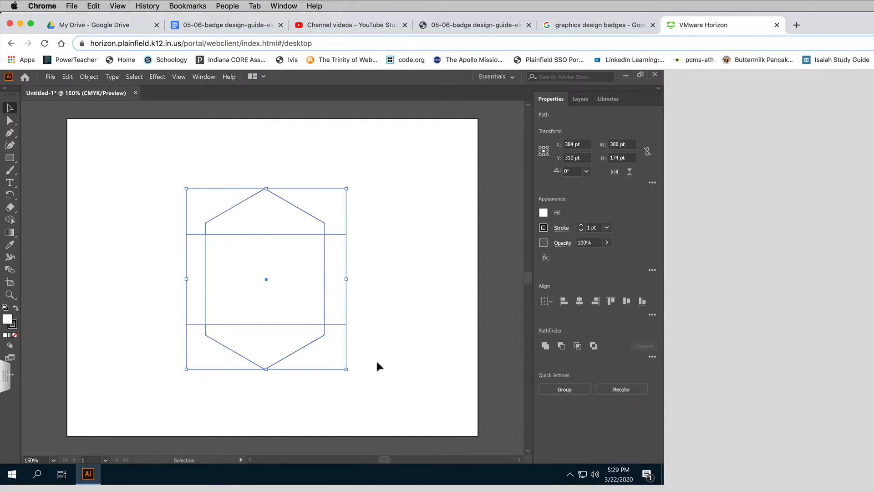
{"action": "left_click", "coordinate": [579, 301]}
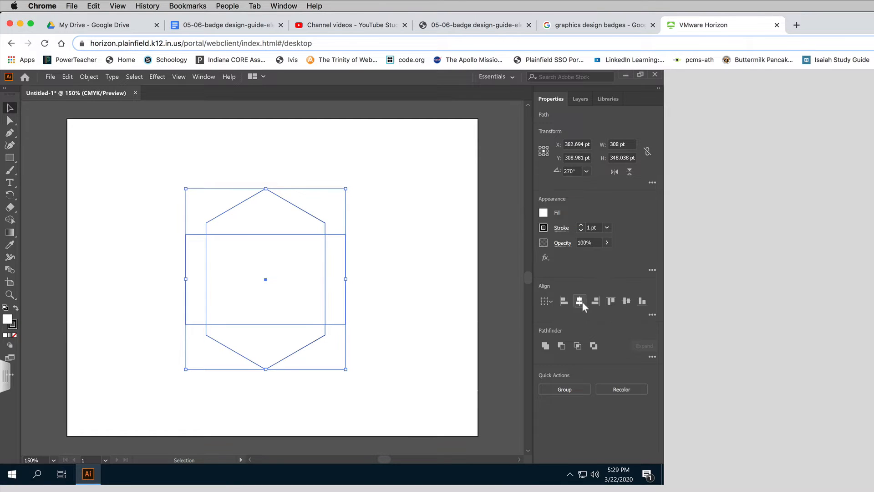
{"action": "left_click", "coordinate": [624, 300]}
{"action": "left_click", "coordinate": [548, 349]}
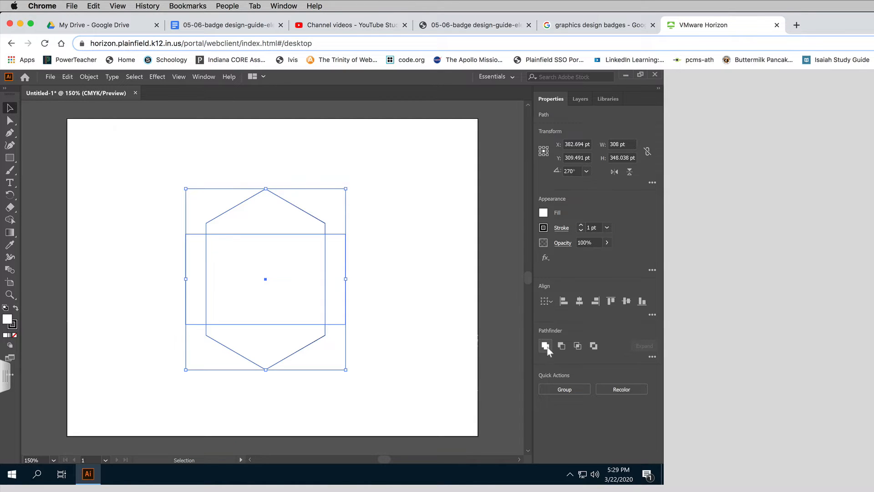
{"action": "left_click", "coordinate": [443, 319]}
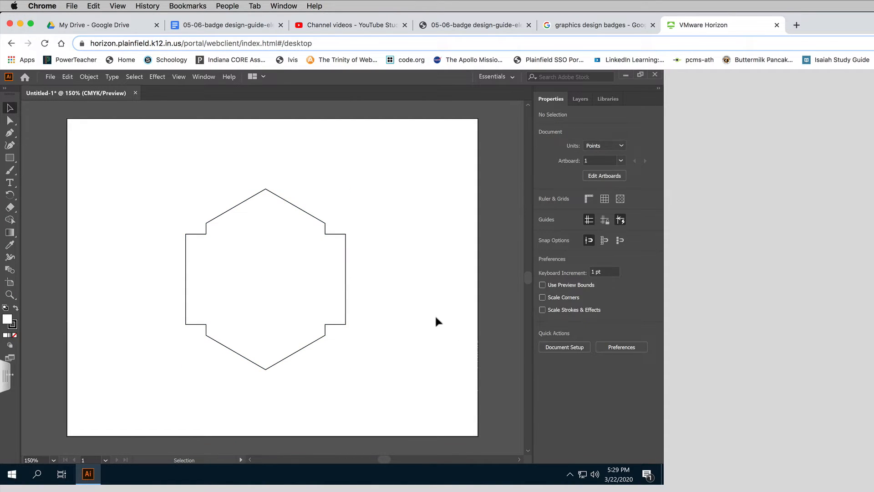
{"action": "left_click", "coordinate": [599, 27]}
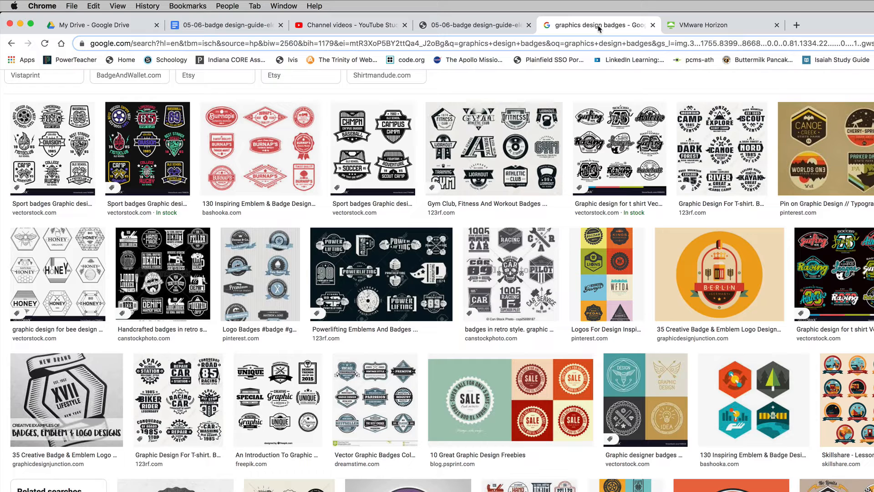
{"action": "left_click", "coordinate": [701, 30]}
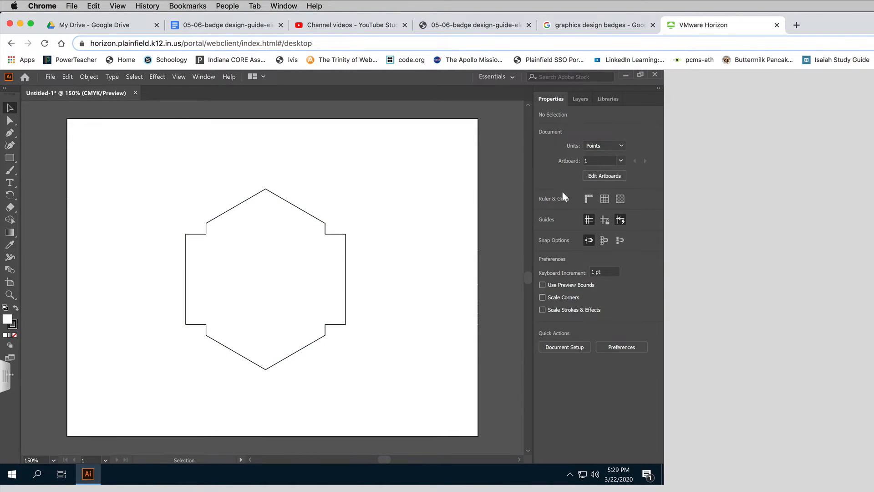
Step: Fill the united shape with light green from the Desaturated color properties swatch library
{"action": "left_click", "coordinate": [297, 268]}
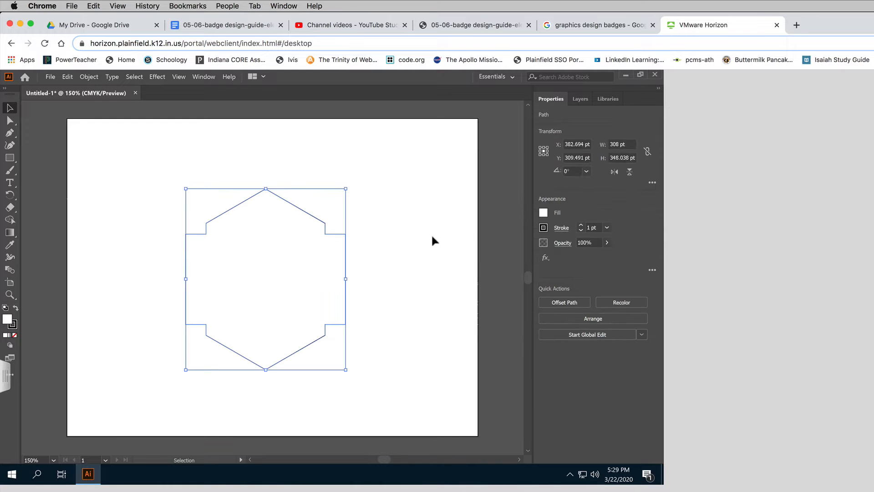
{"action": "left_click", "coordinate": [544, 213]}
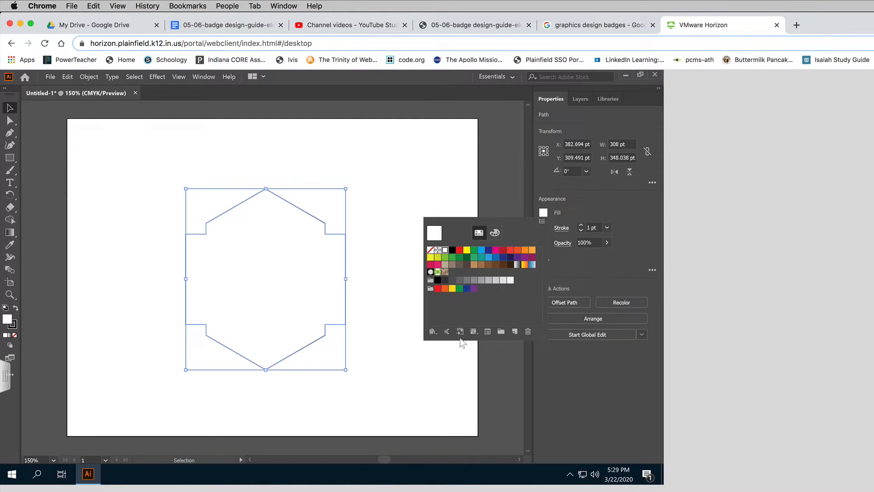
{"action": "left_click", "coordinate": [434, 332]}
{"action": "mouse_move", "coordinate": [474, 180]}
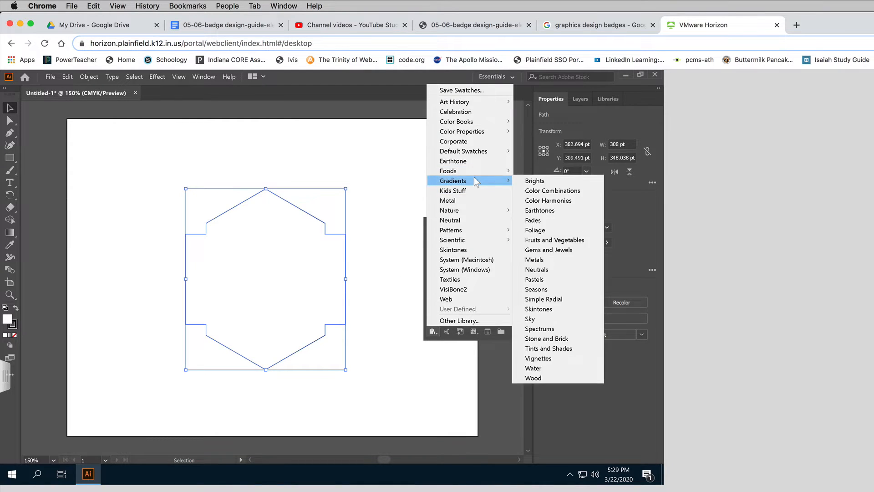
{"action": "mouse_move", "coordinate": [497, 132]}
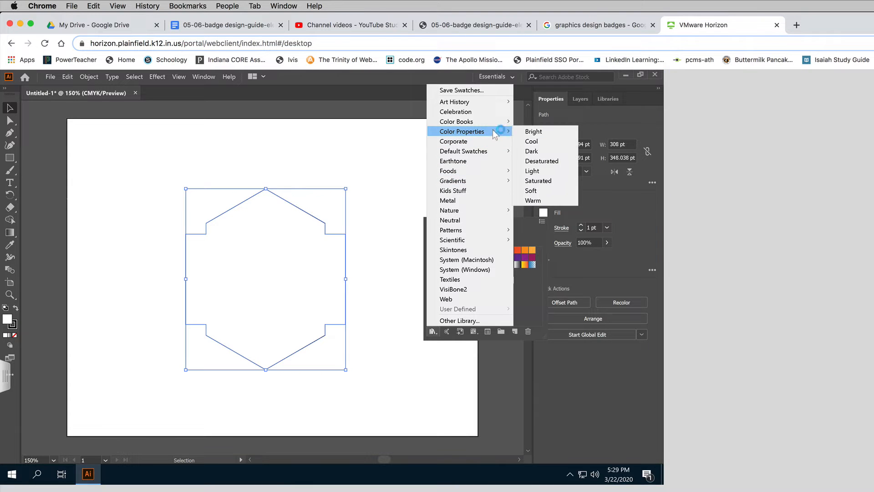
{"action": "left_click", "coordinate": [532, 161]}
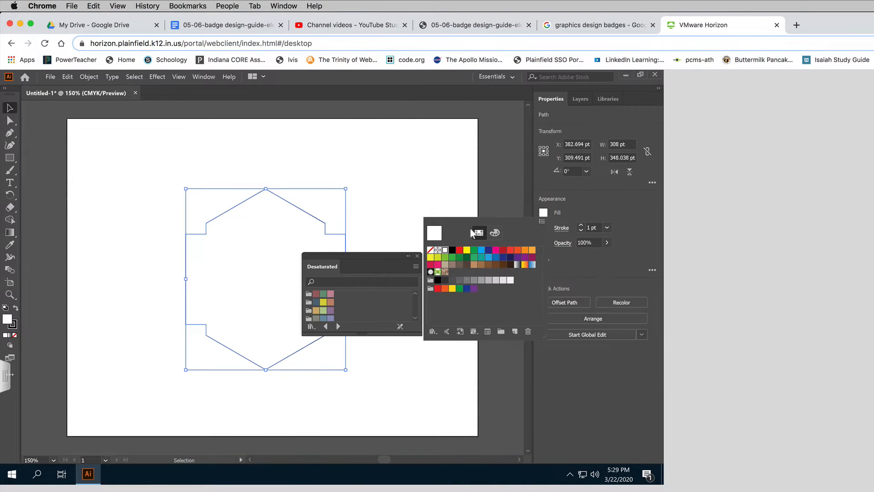
{"action": "left_click", "coordinate": [583, 209]}
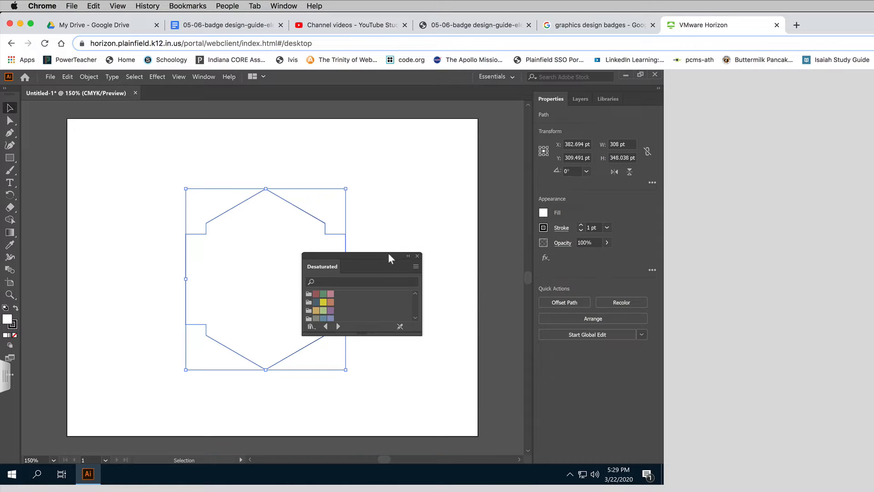
{"action": "left_click_drag", "start_coordinate": [388, 257], "coordinate": [445, 159]}
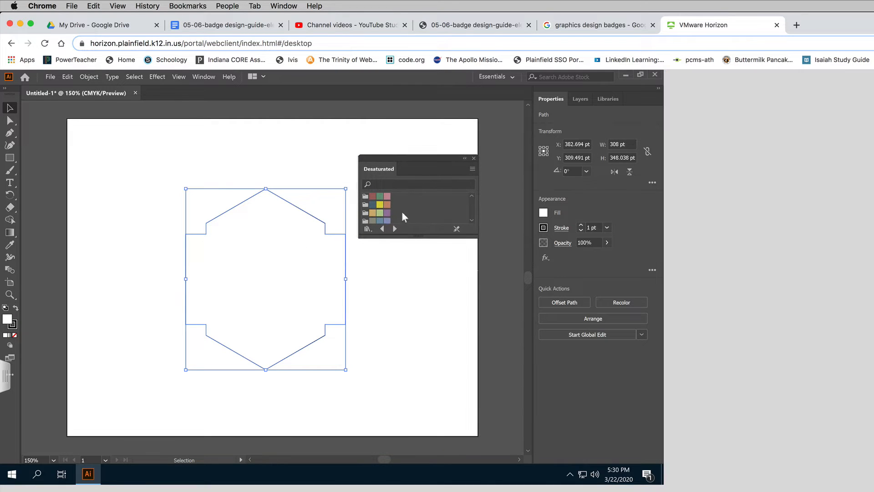
{"action": "left_click", "coordinate": [380, 212]}
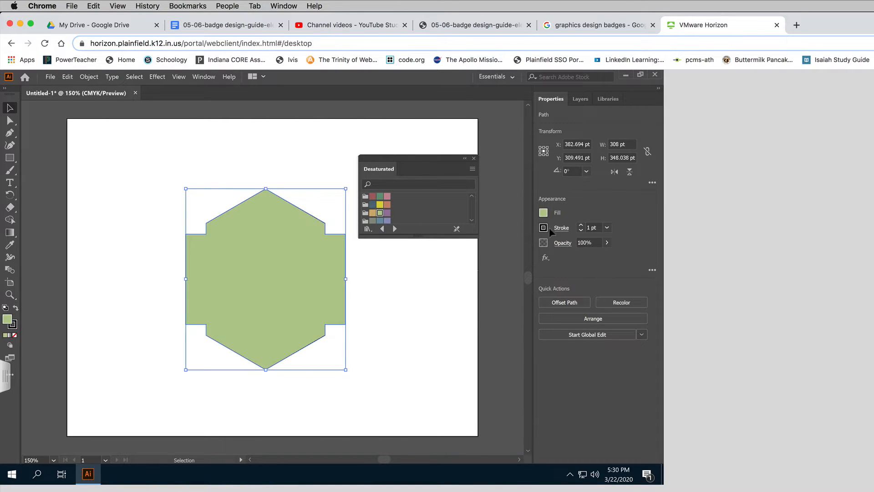
Step: Set the green shape's stroke weight to 5 pt and move the shape up and left to about X 306, Y 265 pt
{"action": "left_click", "coordinate": [581, 225]}
{"action": "left_click", "coordinate": [581, 225]}
{"action": "left_click", "coordinate": [581, 225]}
{"action": "left_click", "coordinate": [581, 225]}
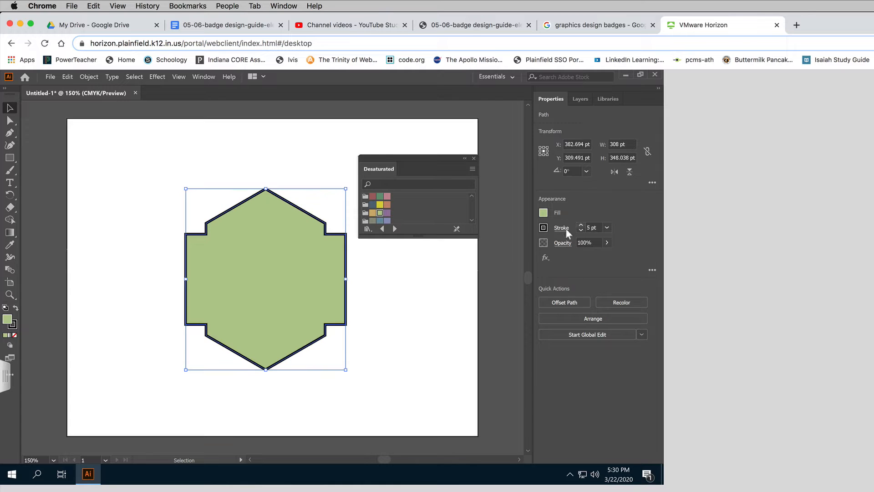
{"action": "left_click_drag", "start_coordinate": [307, 312], "coordinate": [266, 288]}
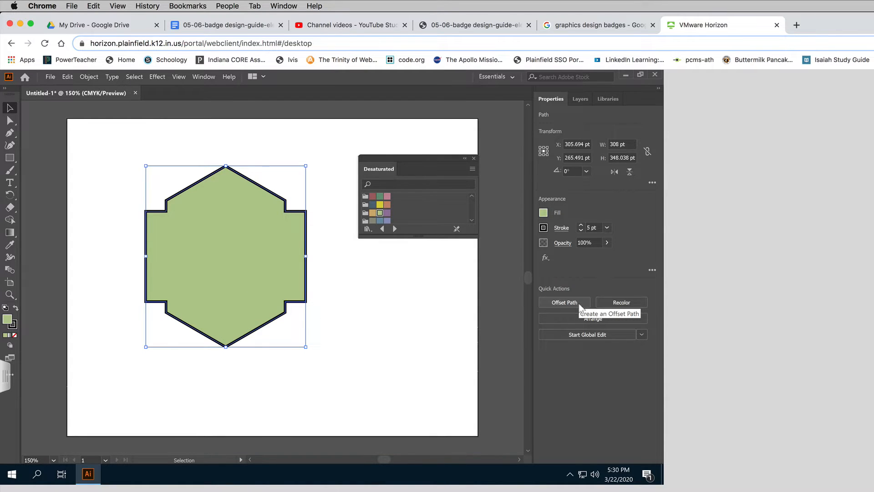
Step: Create an offset path 20 pt outside the green shape with the preview on, comparing join styles and applying Bevel joins
{"action": "left_click", "coordinate": [565, 302]}
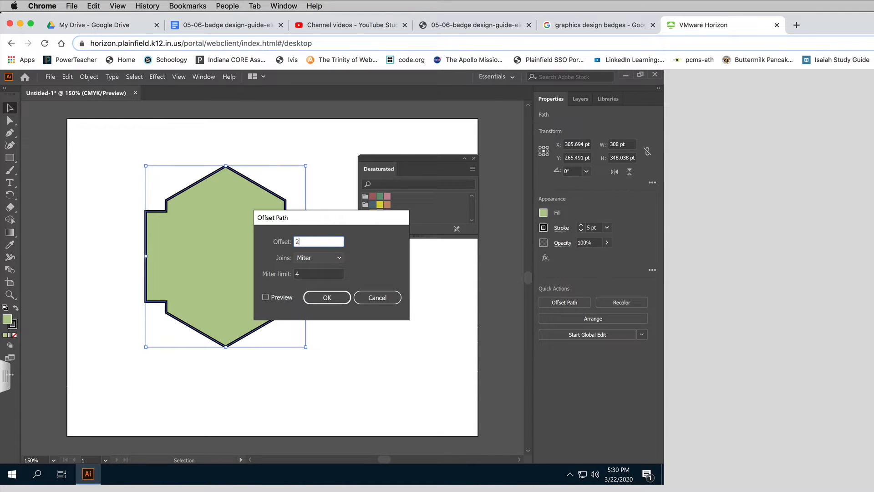
{"action": "left_click", "coordinate": [265, 296]}
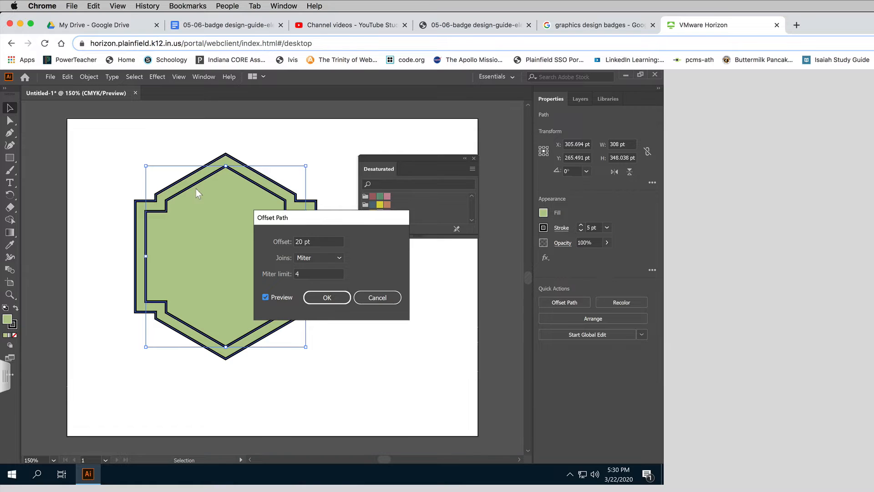
{"action": "left_click", "coordinate": [333, 257]}
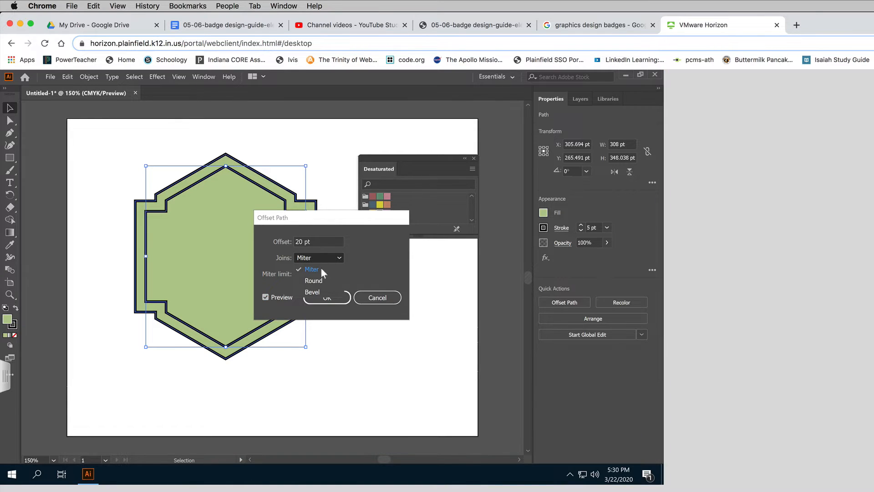
{"action": "left_click", "coordinate": [318, 278]}
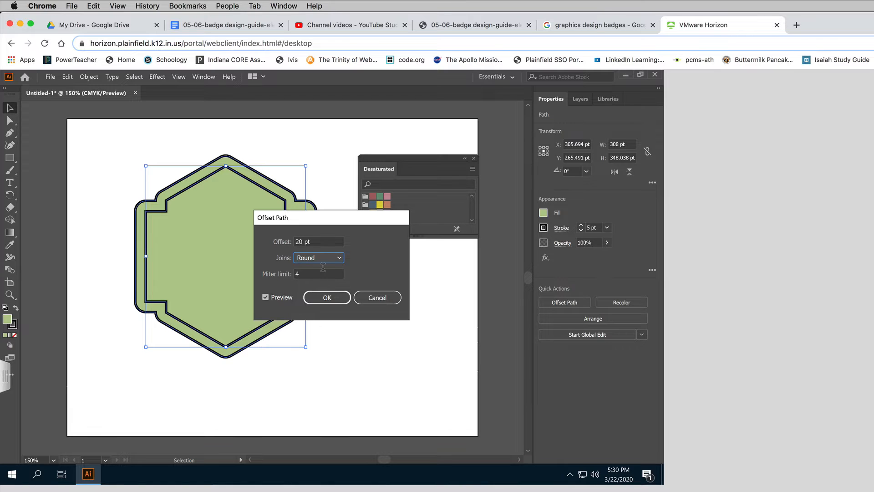
{"action": "left_click", "coordinate": [330, 259]}
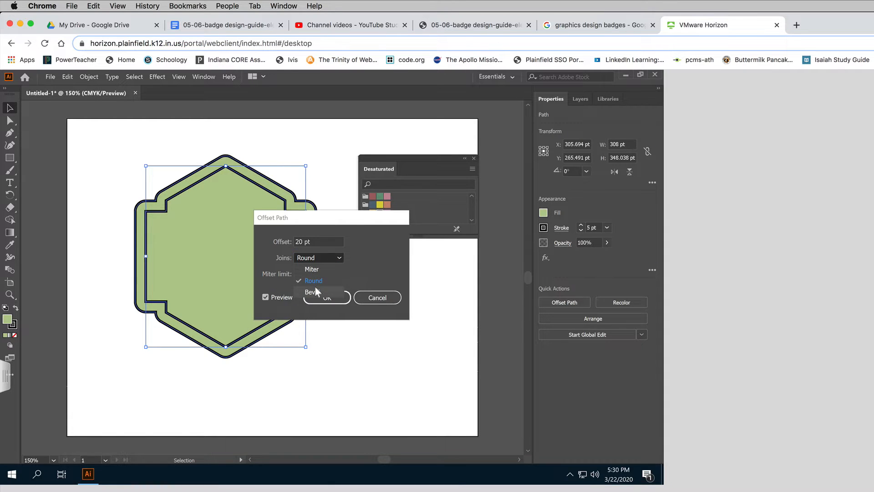
{"action": "left_click", "coordinate": [315, 286]}
{"action": "left_click", "coordinate": [327, 258]}
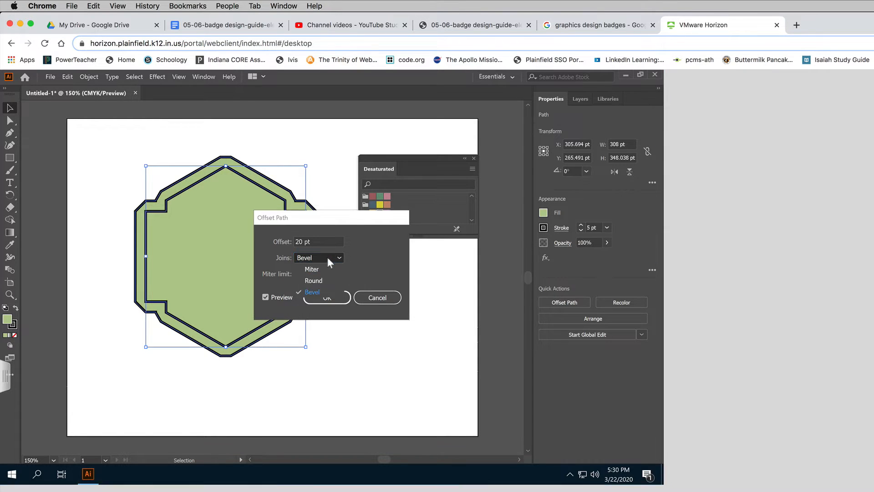
{"action": "left_click", "coordinate": [312, 293]}
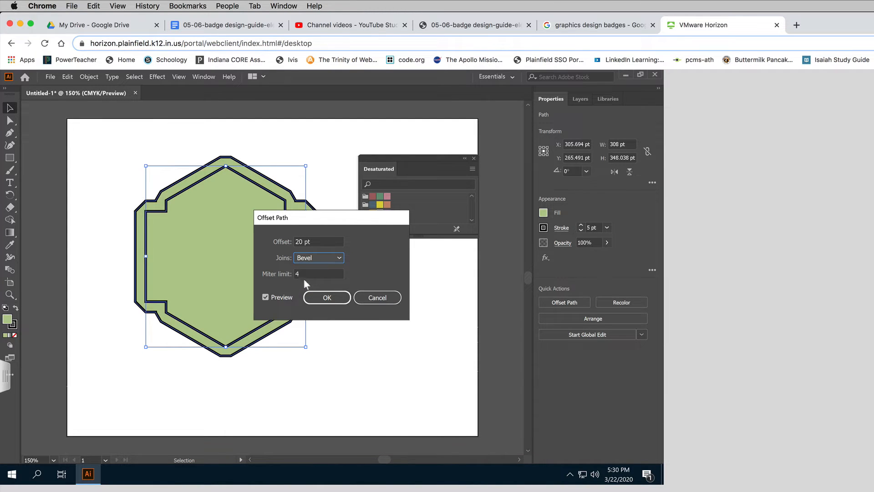
{"action": "left_click", "coordinate": [338, 300]}
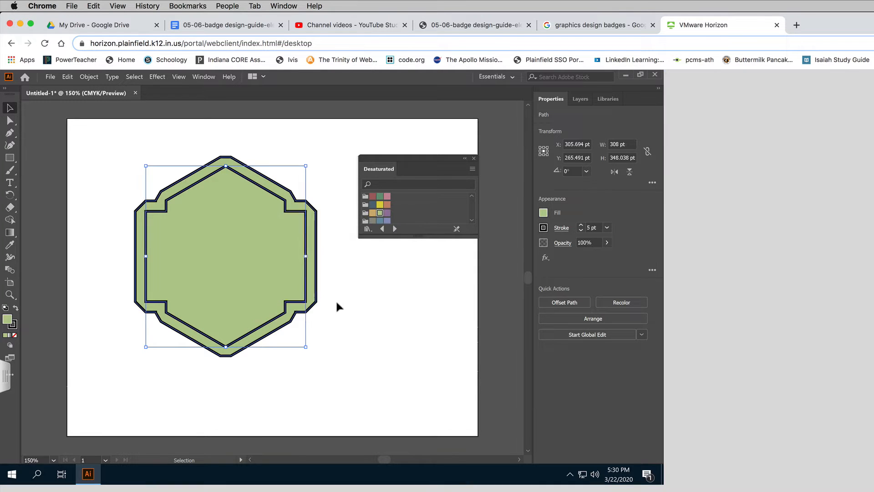
{"action": "left_click", "coordinate": [365, 323]}
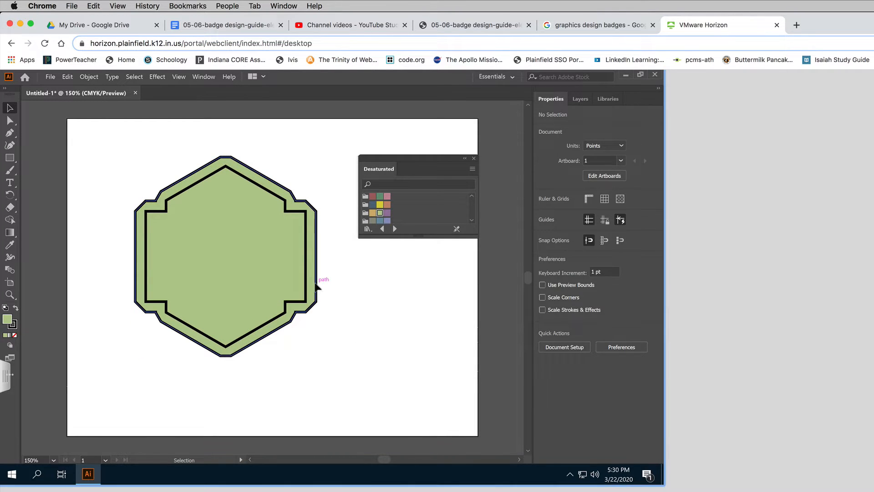
Step: Fill the outer offset shape with the slate blue Desaturated swatch and group it with the inner green shape
{"action": "left_click", "coordinate": [318, 280]}
{"action": "left_click", "coordinate": [380, 221]}
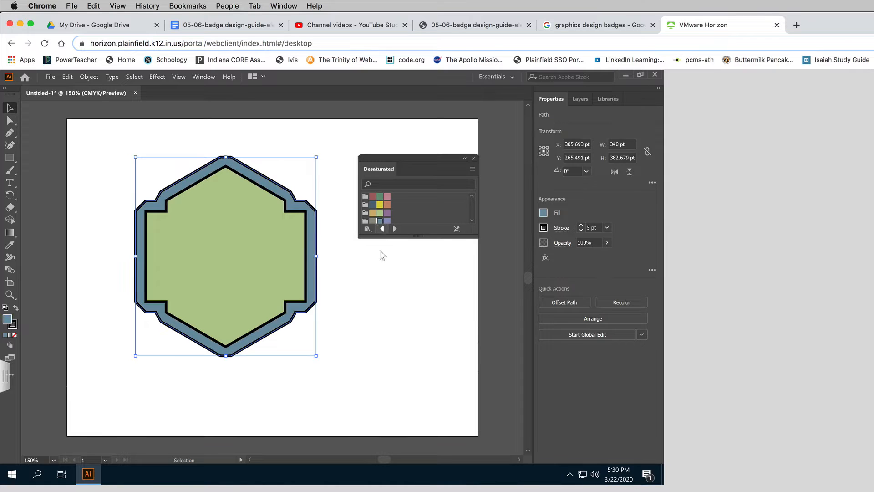
{"action": "left_click", "coordinate": [357, 287]}
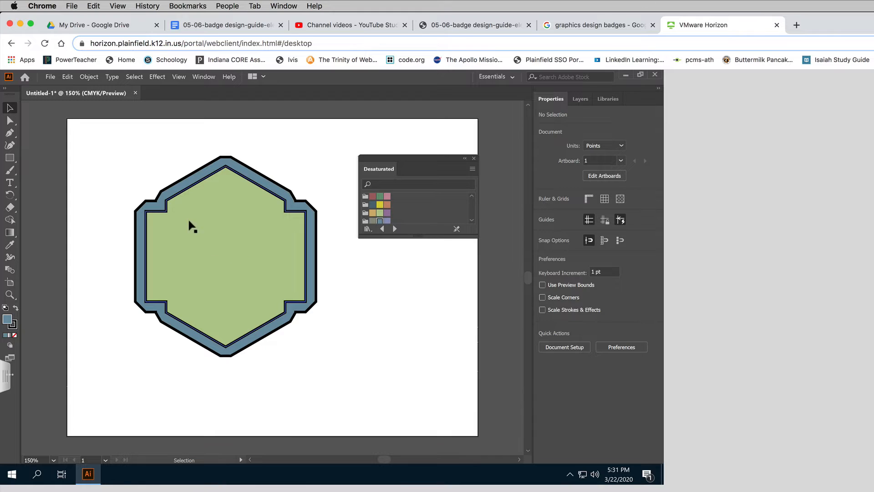
{"action": "left_click_drag", "start_coordinate": [131, 173], "coordinate": [333, 342]}
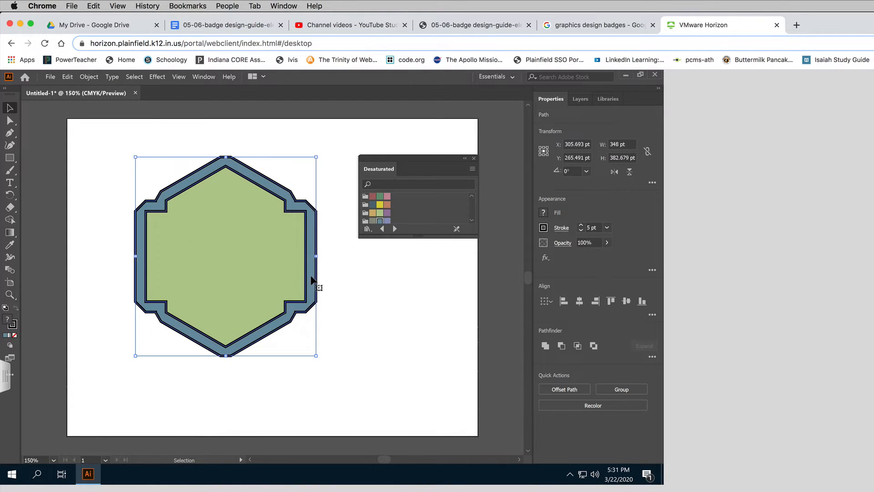
{"action": "key", "text": "ctrl+g"}
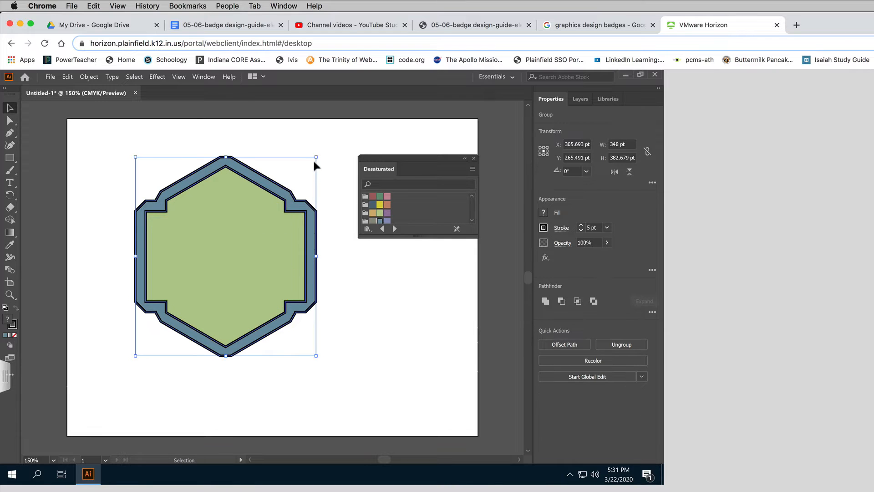
Step: Shrink the badge group to about 190 x 209 pt and move it to the artboard's upper-left area
{"action": "left_click_drag", "start_coordinate": [317, 157], "coordinate": [234, 247]}
{"action": "left_click_drag", "start_coordinate": [209, 285], "coordinate": [173, 179]}
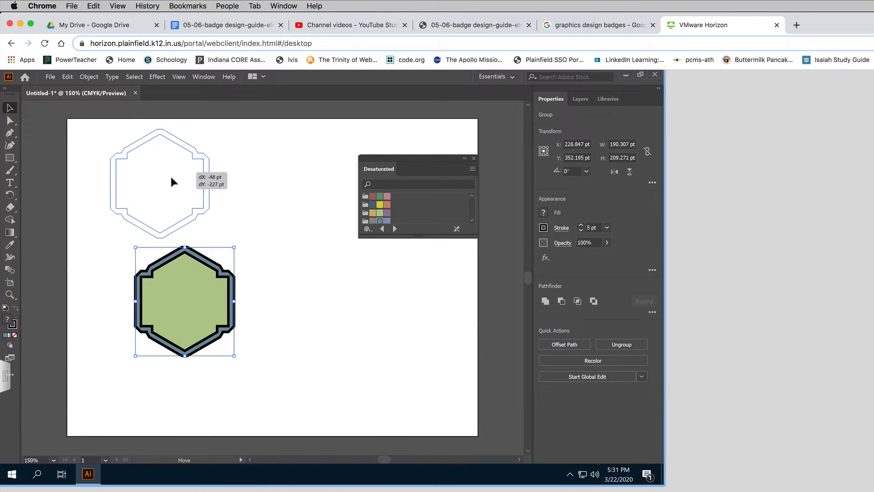
Step: Draw a slate blue rectangle about 178 x 222 pt to the lower right of the finished badge
{"action": "left_click", "coordinate": [239, 181]}
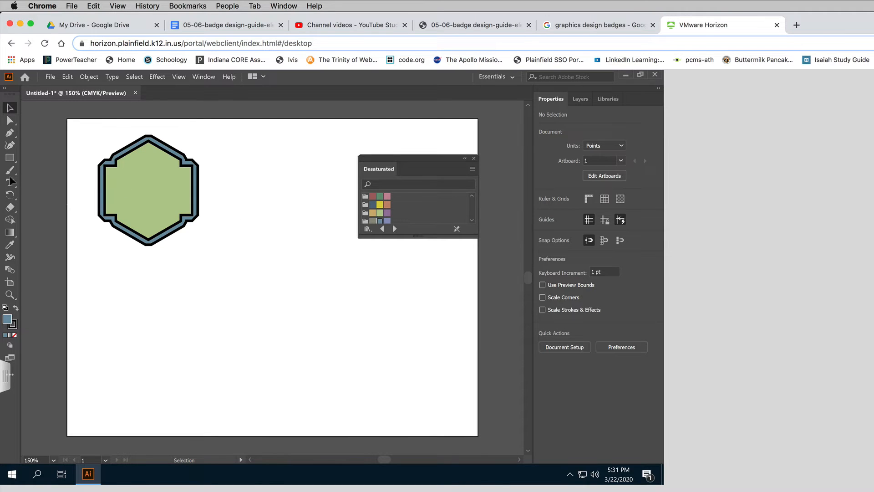
{"action": "left_click_drag", "start_coordinate": [10, 159], "coordinate": [70, 163]}
{"action": "left_click_drag", "start_coordinate": [246, 221], "coordinate": [340, 336]}
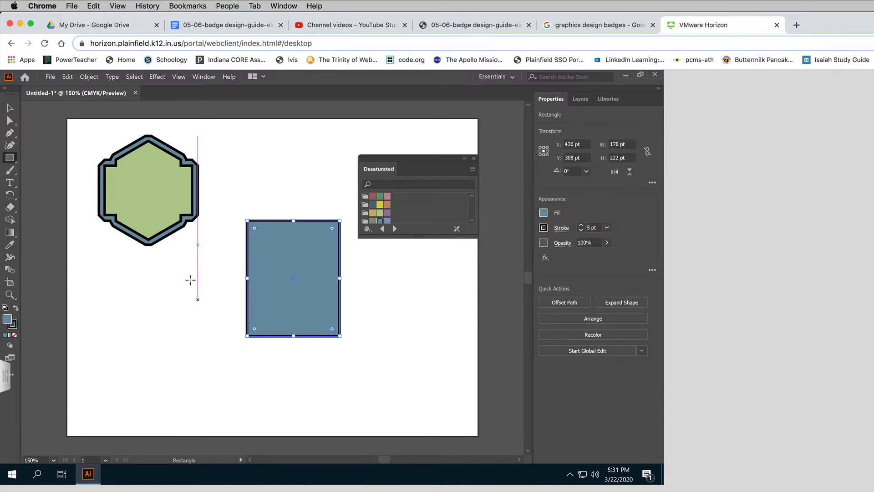
Step: Add an anchor point midway along the rectangle's bottom edge and pull it down to Y 473 pt to form a pointed shield
{"action": "left_click", "coordinate": [9, 133]}
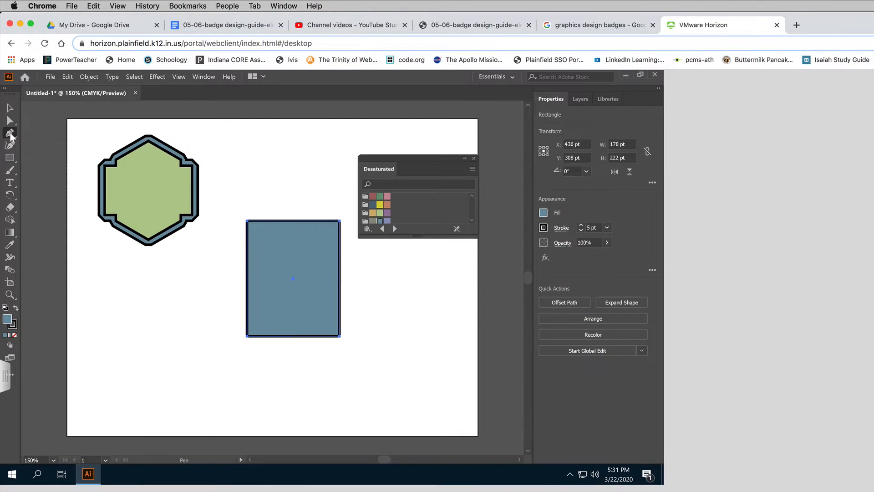
{"action": "left_click", "coordinate": [293, 336]}
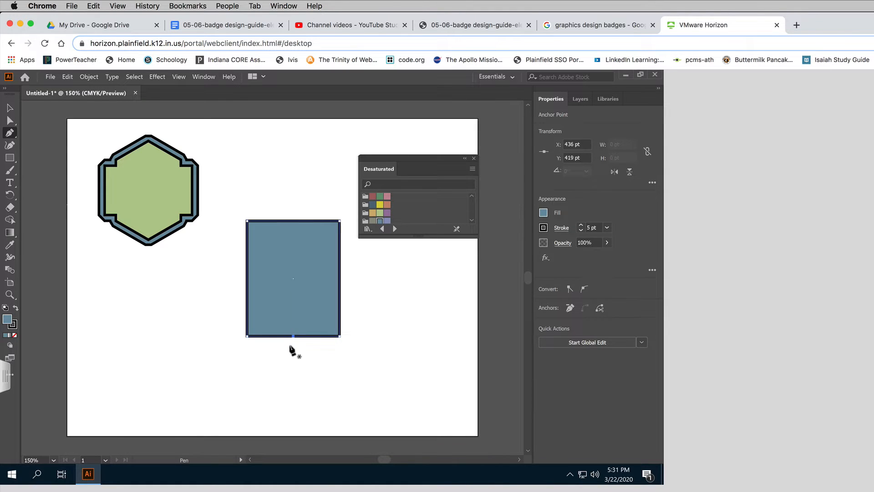
{"action": "key", "text": "a"}
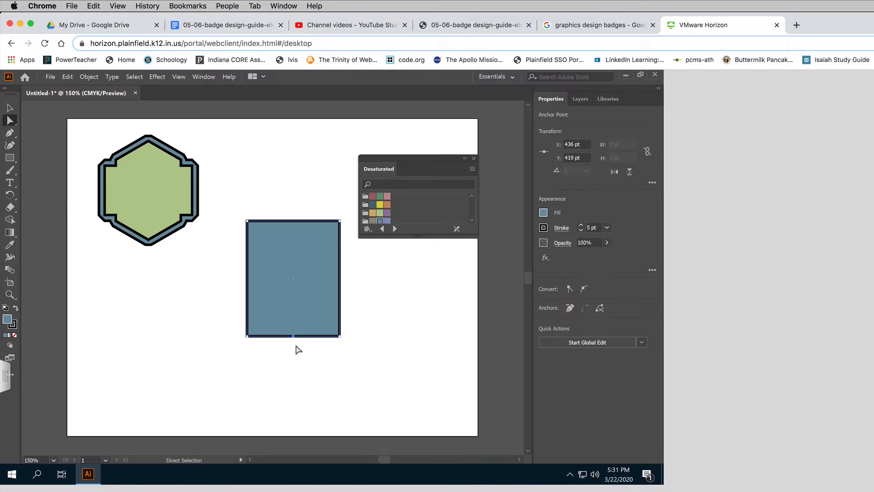
{"action": "left_click_drag", "start_coordinate": [292, 337], "coordinate": [294, 363]}
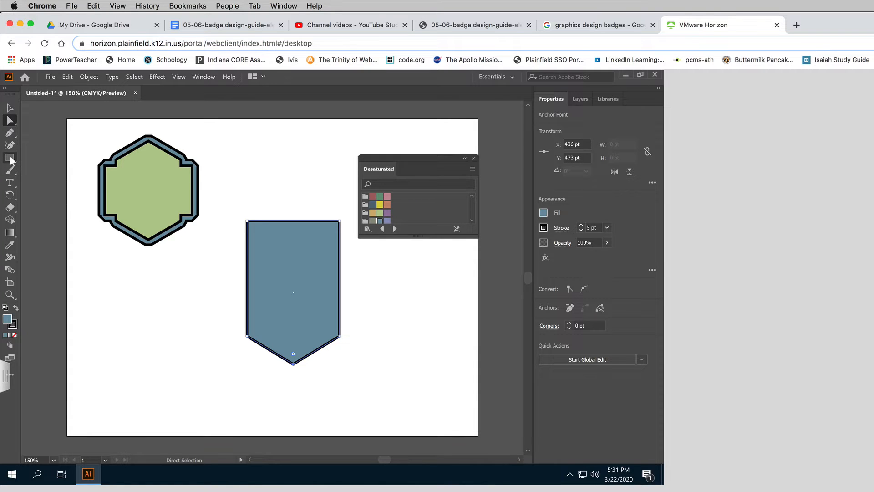
Step: Draw a circle about 42.5 pt across beside the shield, with the default white fill and 1 pt black stroke
{"action": "left_click_drag", "start_coordinate": [10, 159], "coordinate": [33, 168]}
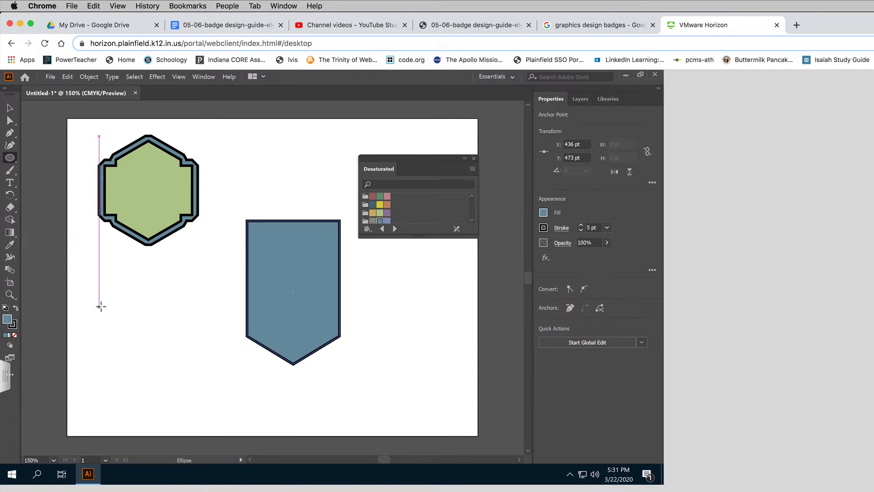
{"action": "left_click_drag", "start_coordinate": [171, 302], "coordinate": [192, 324]}
{"action": "key", "text": "d"}
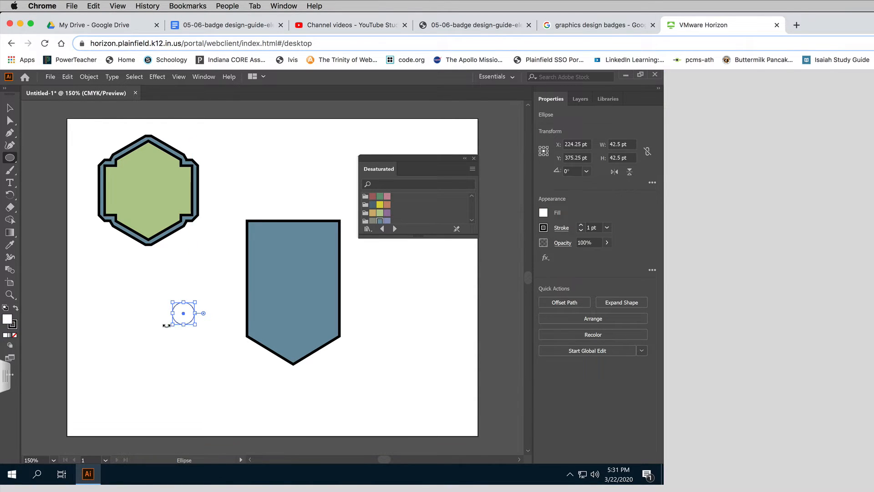
{"action": "left_click", "coordinate": [9, 107]}
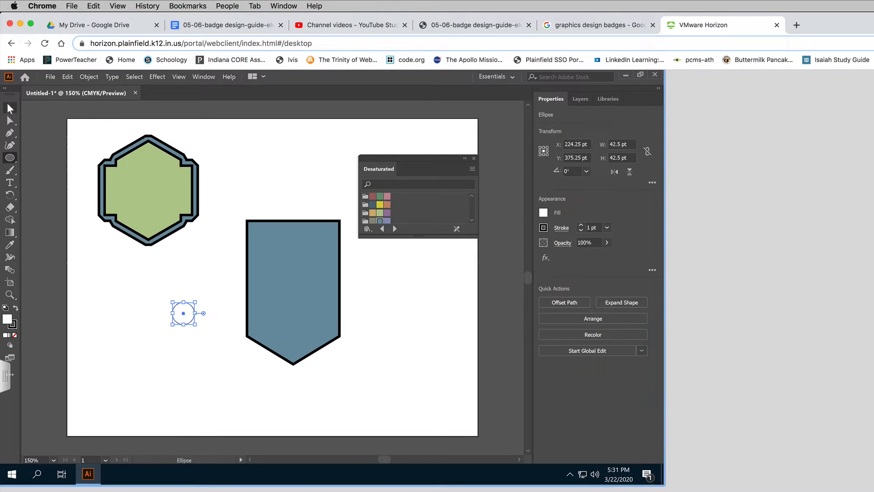
{"action": "left_click", "coordinate": [120, 358]}
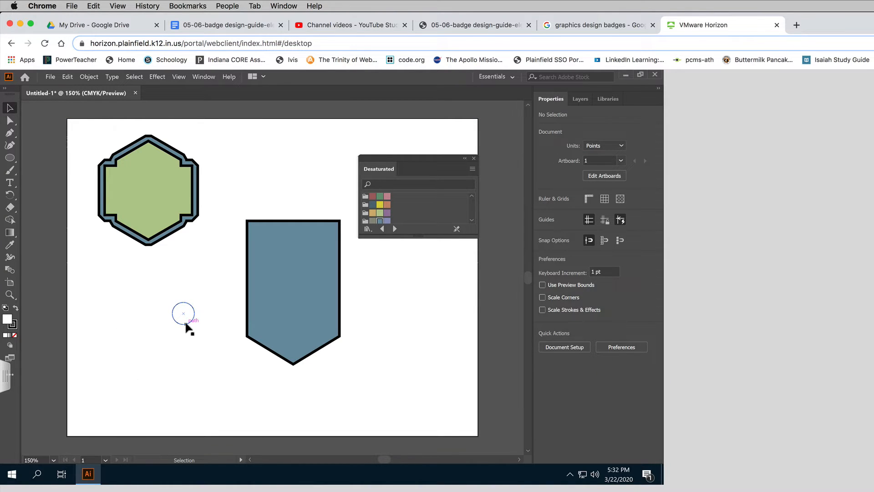
Step: Move the circle to about X 310.5, Y 461 pt near the shield's lower-left corner, and switch to full screen mode with the menu bar
{"action": "left_click_drag", "start_coordinate": [186, 324], "coordinate": [215, 375]}
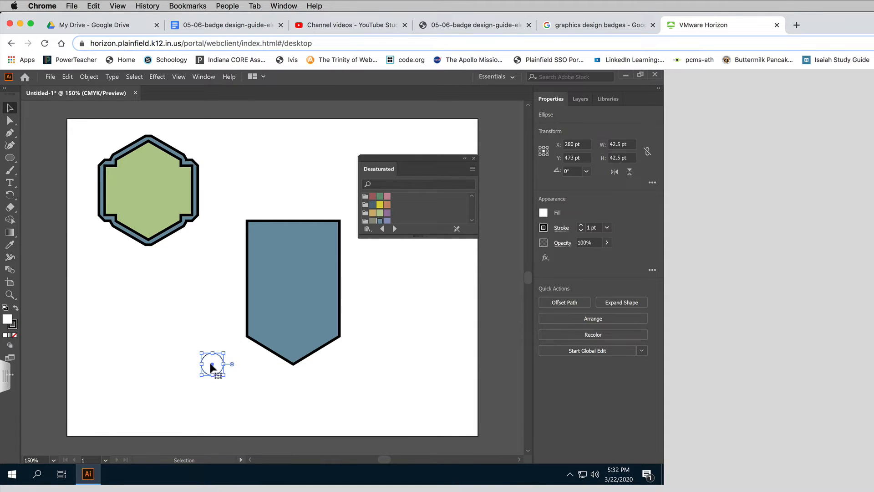
{"action": "left_click_drag", "start_coordinate": [213, 361], "coordinate": [209, 324]}
{"action": "key", "text": "f"}
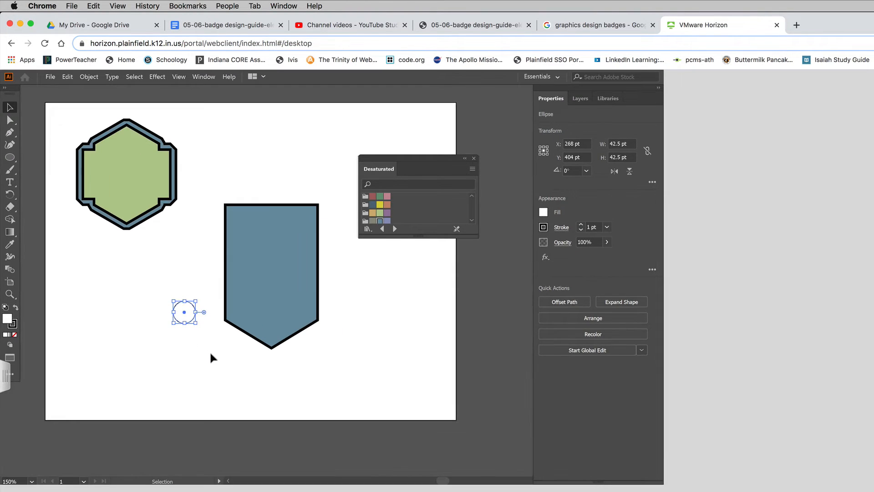
{"action": "left_click", "coordinate": [194, 326]}
{"action": "left_click_drag", "start_coordinate": [190, 322], "coordinate": [211, 351]}
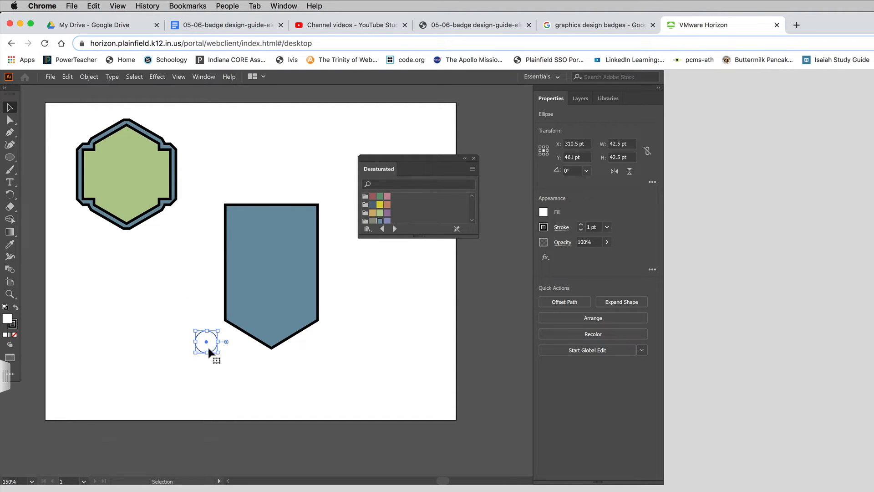
Step: Delete the mistakenly pasted tips text and duplicate the circle, placing the copy at about X 358.5, Y 514 pt below the shield
{"action": "key", "text": "super+v"}
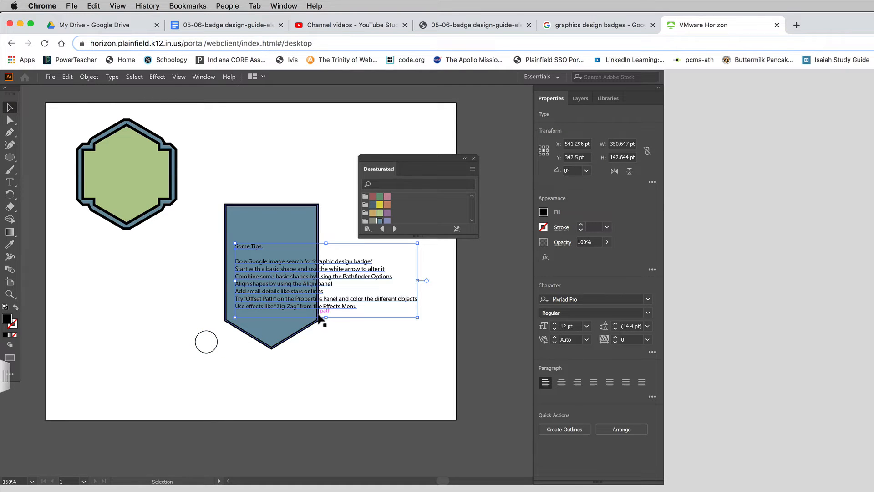
{"action": "key", "text": "Delete"}
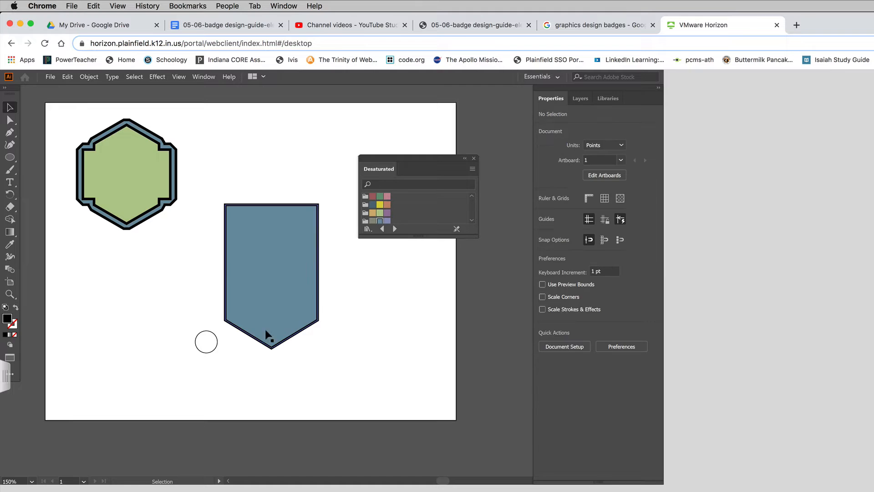
{"action": "left_click", "coordinate": [210, 353]}
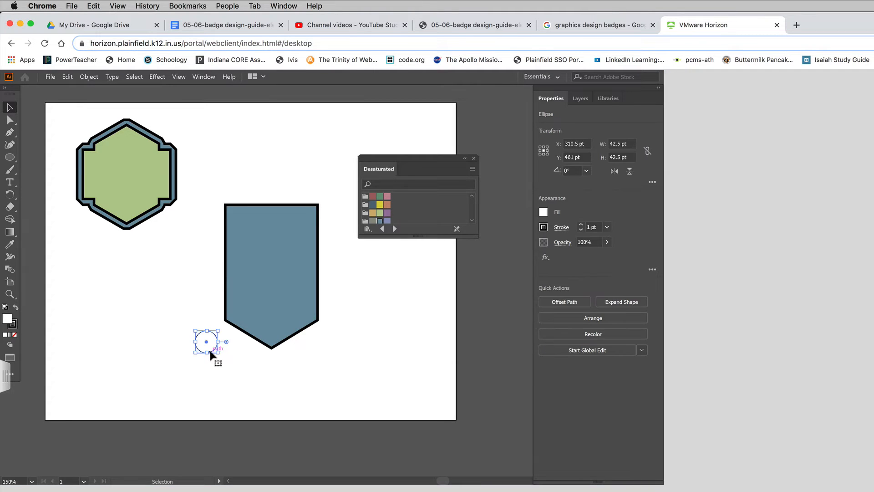
{"action": "left_click_drag", "start_coordinate": [211, 354], "coordinate": [237, 377]}
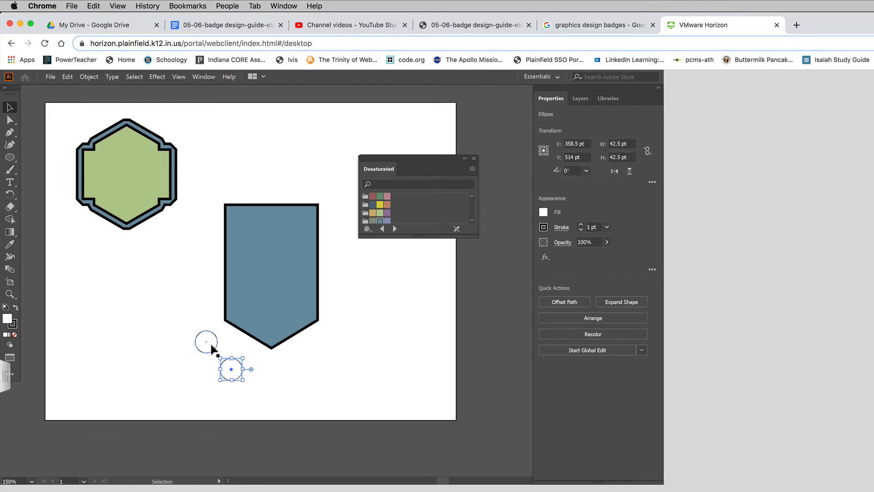
Step: Center the original circle on the shield's upper-left corner and subtract it with Minus Front
{"action": "left_click_drag", "start_coordinate": [212, 349], "coordinate": [247, 229]}
{"action": "left_click", "coordinate": [213, 170]}
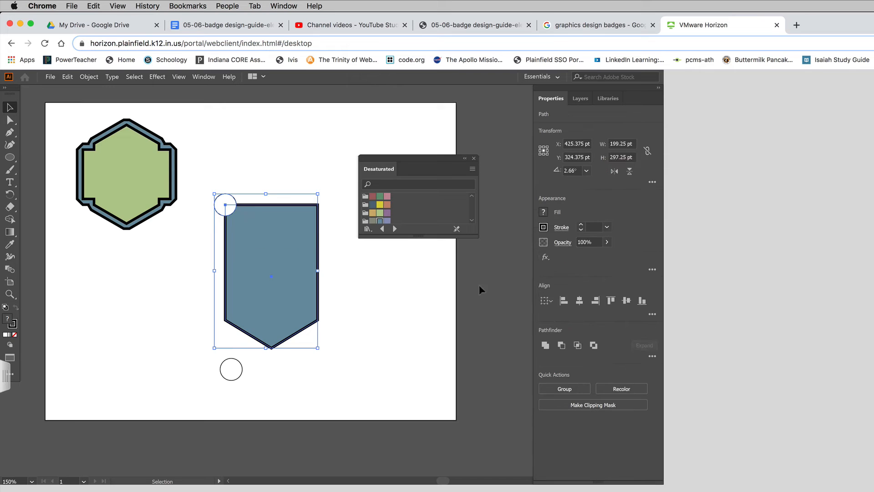
{"action": "left_click", "coordinate": [561, 344]}
{"action": "left_click", "coordinate": [381, 317]}
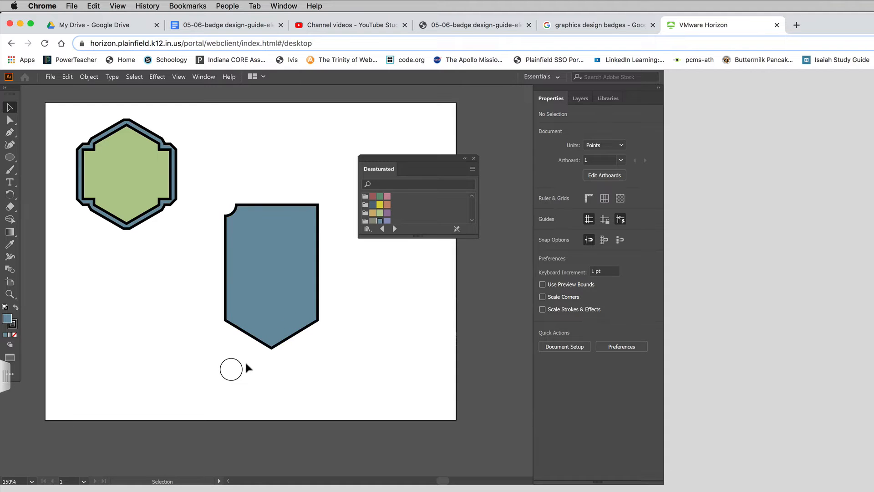
Step: Center the remaining circle on the shield's upper-right corner and cut it out with Minus Front, moving the Desaturated swatches aside
{"action": "left_click_drag", "start_coordinate": [233, 374], "coordinate": [321, 211]}
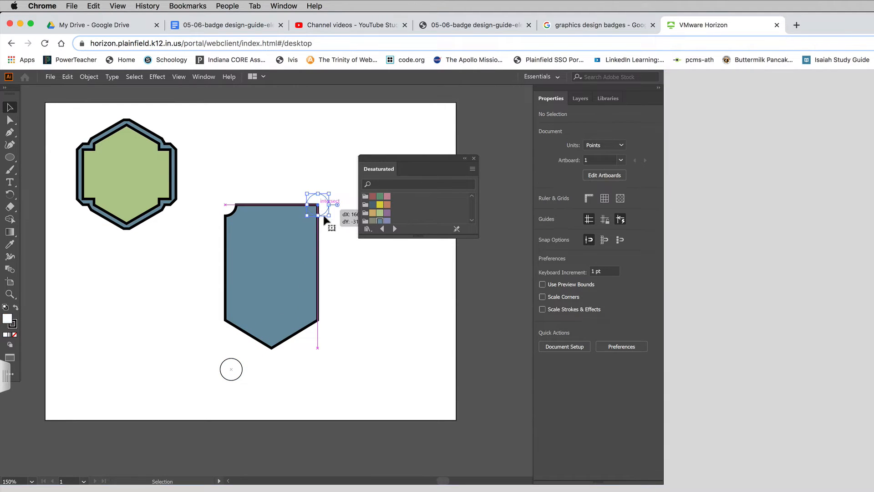
{"action": "left_click_drag", "start_coordinate": [381, 158], "coordinate": [392, 138]}
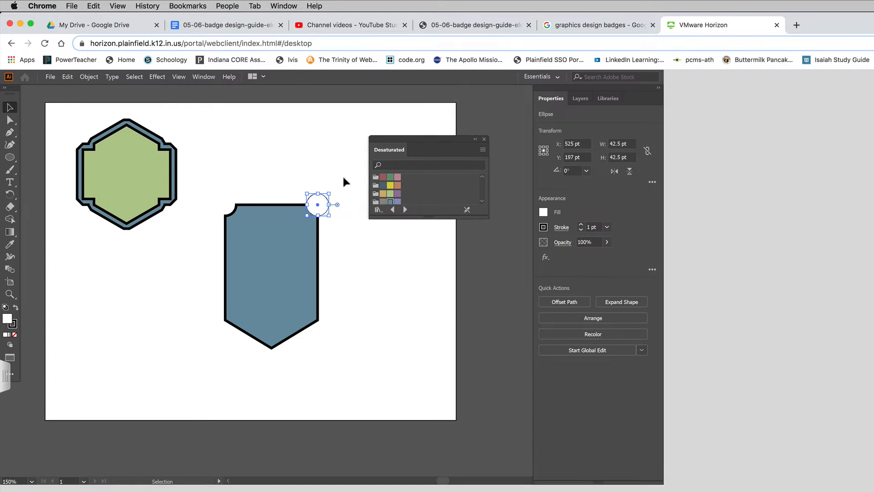
{"action": "left_click", "coordinate": [293, 230], "text": "shift"}
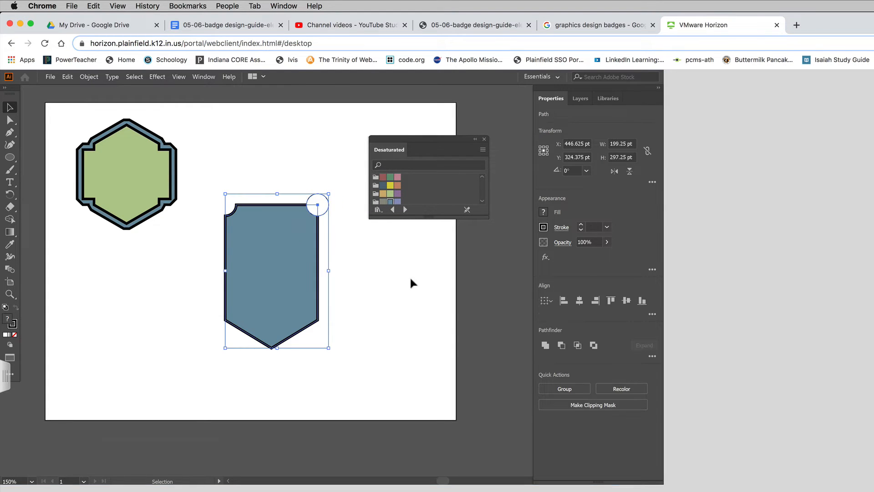
{"action": "left_click", "coordinate": [561, 346]}
{"action": "left_click", "coordinate": [364, 305]}
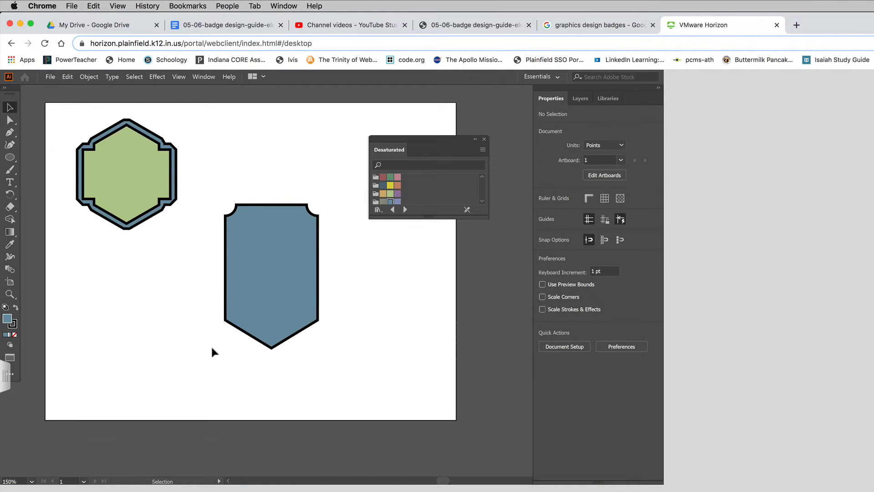
Step: Try converting the shield's lower-left anchor point to smooth, and undo the conversion
{"action": "key", "text": "a"}
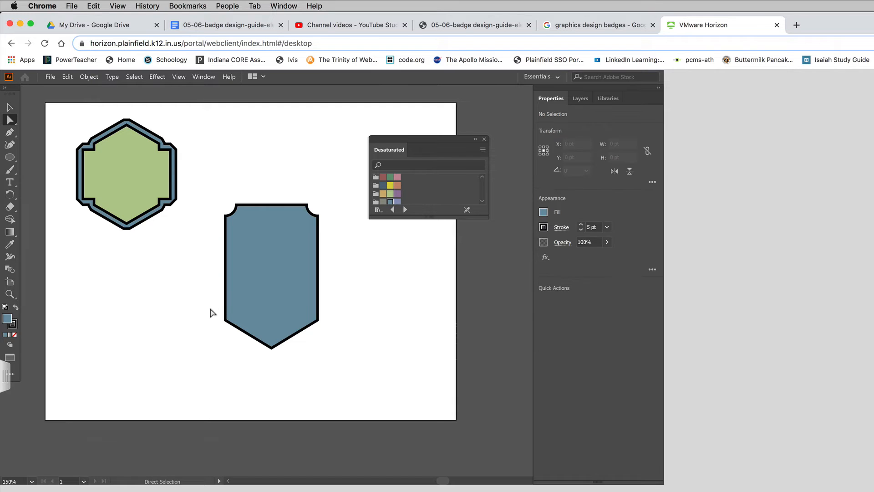
{"action": "left_click_drag", "start_coordinate": [210, 310], "coordinate": [244, 328]}
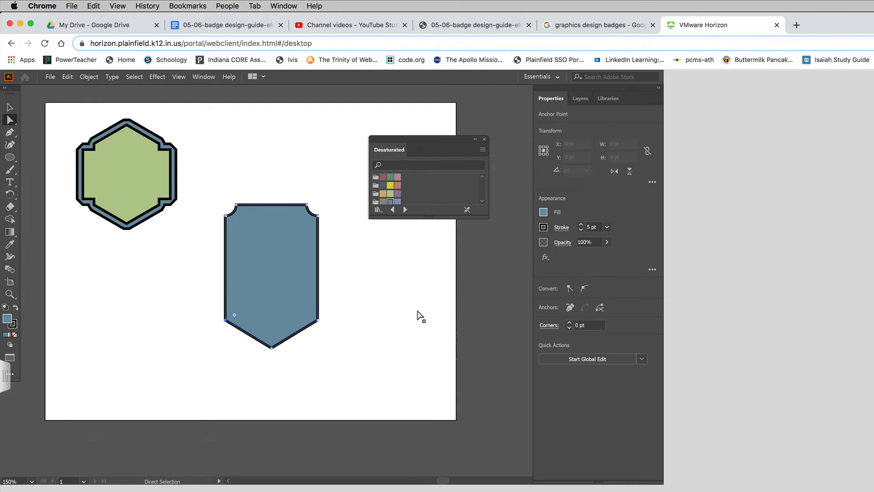
{"action": "left_click", "coordinate": [584, 288]}
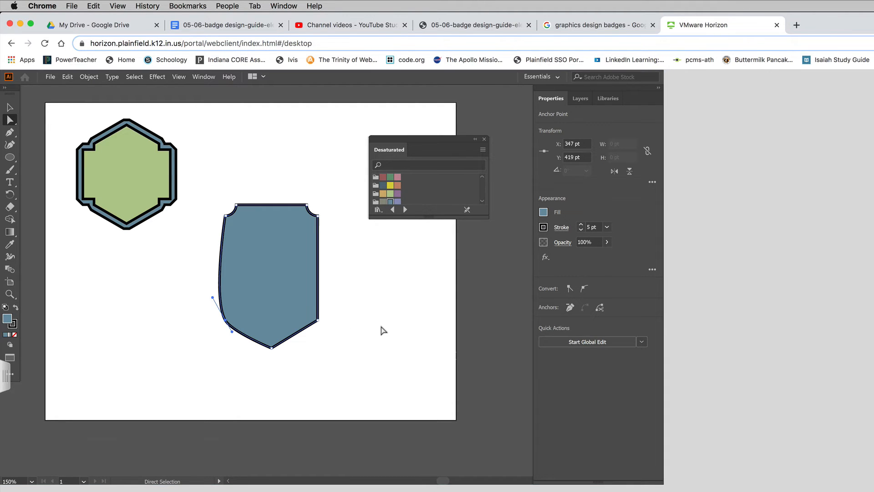
{"action": "key", "text": "z"}
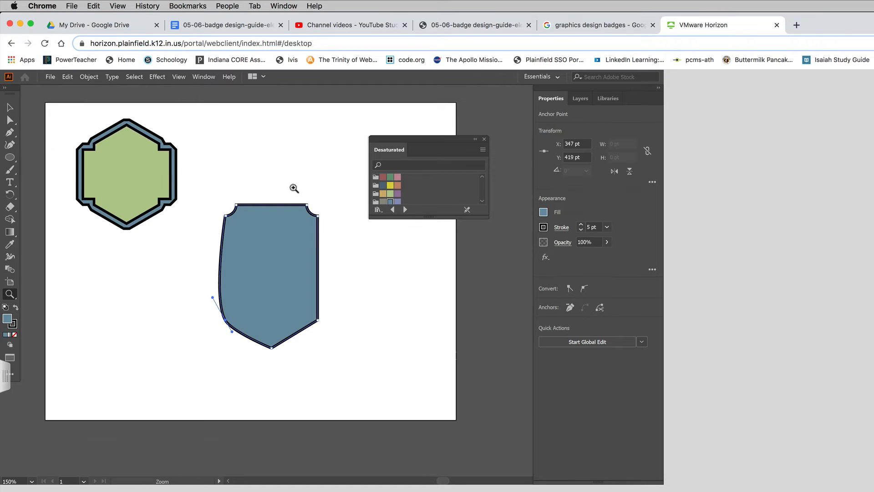
{"action": "left_click", "coordinate": [67, 76]}
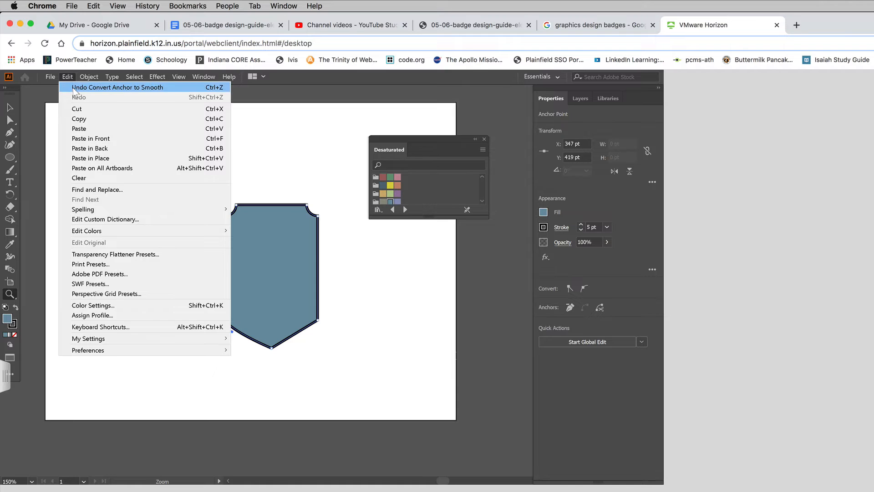
{"action": "left_click", "coordinate": [71, 84]}
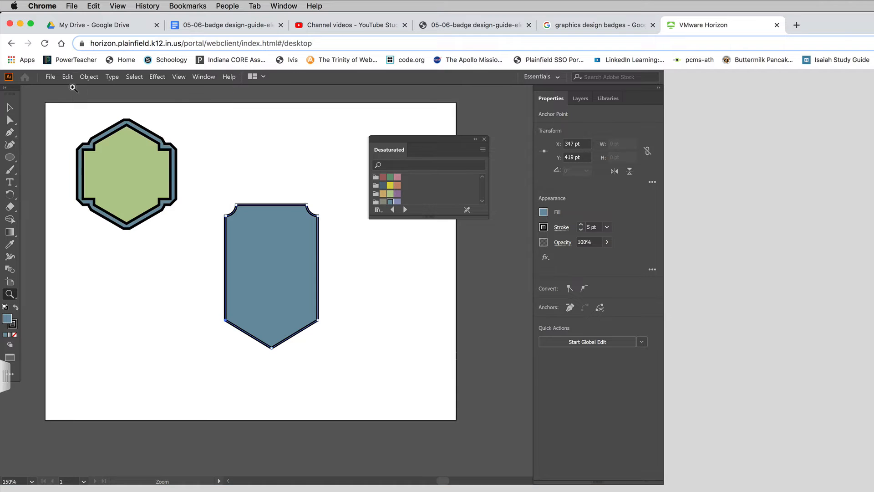
{"action": "key", "text": "v"}
{"action": "left_click", "coordinate": [357, 270]}
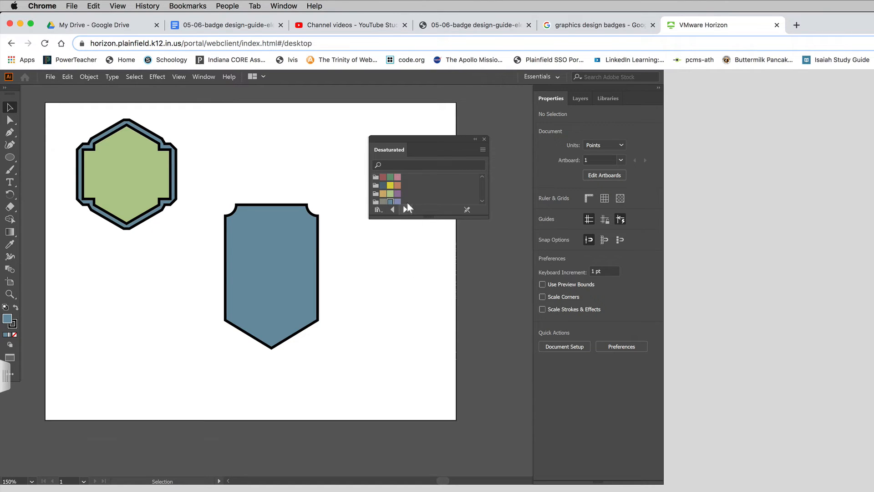
Step: Fill the notched shield with the yellow Desaturated swatch
{"action": "left_click", "coordinate": [390, 185]}
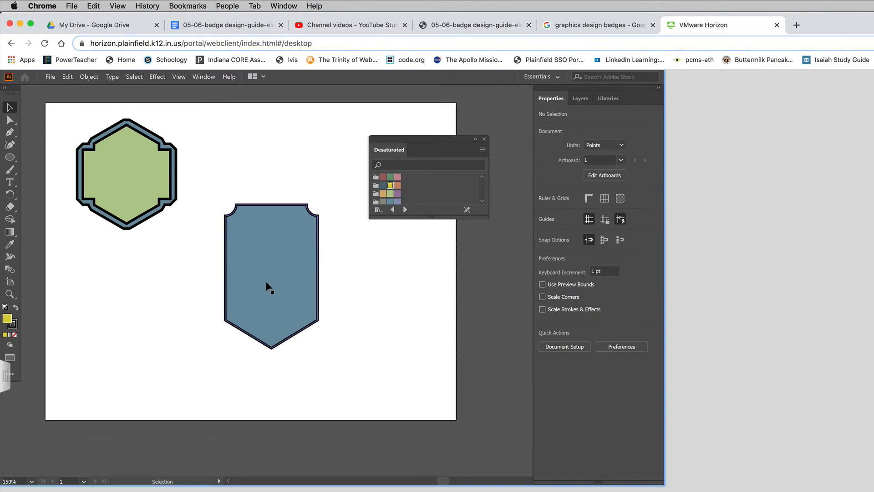
{"action": "left_click", "coordinate": [266, 284]}
{"action": "left_click", "coordinate": [390, 185]}
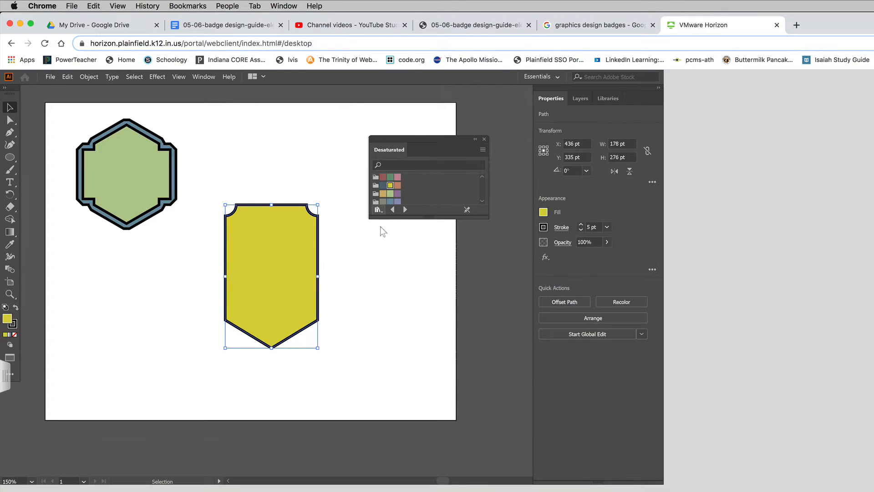
Step: Offset the yellow shield's path by 10 pt with Miter joins and fill the new outer shape with the blue Desaturated swatch
{"action": "left_click", "coordinate": [564, 300]}
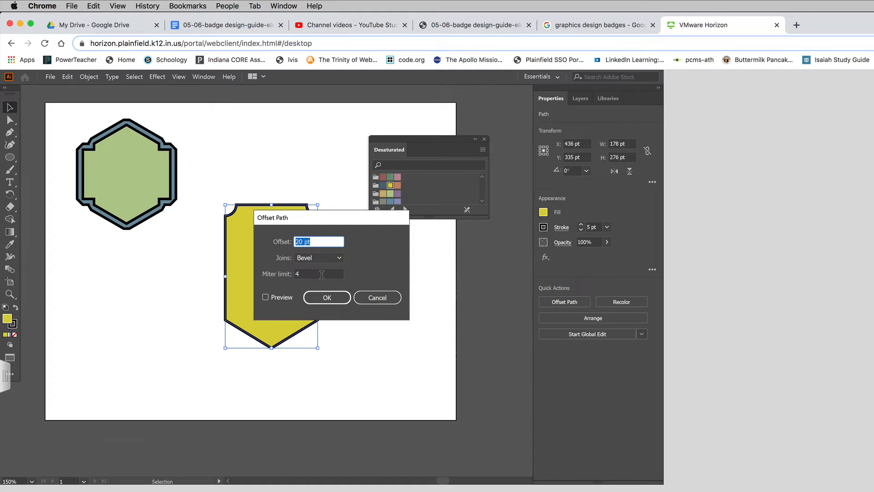
{"action": "type", "text": "1"}
{"action": "left_click", "coordinate": [285, 299]}
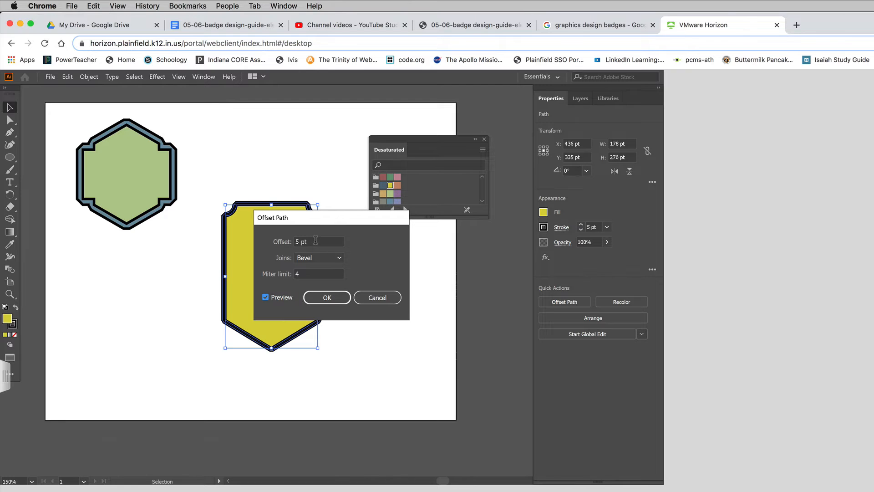
{"action": "left_click_drag", "start_coordinate": [313, 241], "coordinate": [274, 240]}
{"action": "type", "text": "10"}
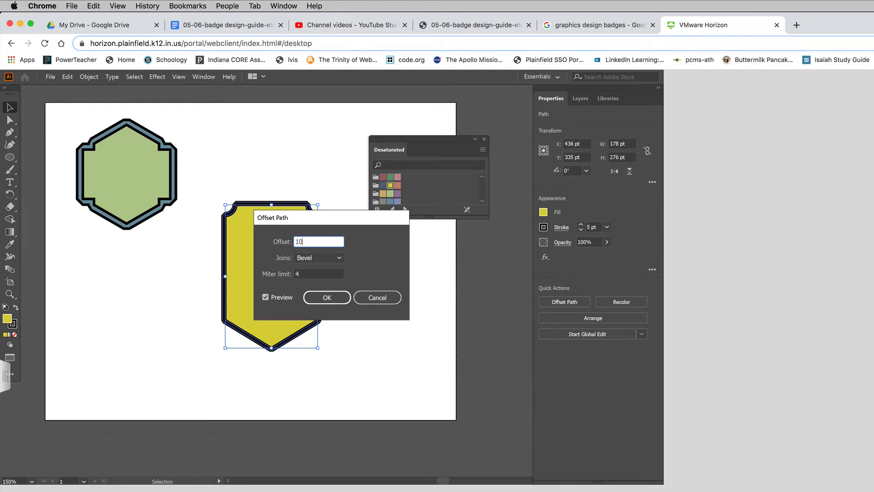
{"action": "left_click", "coordinate": [264, 296]}
{"action": "left_click", "coordinate": [263, 296]}
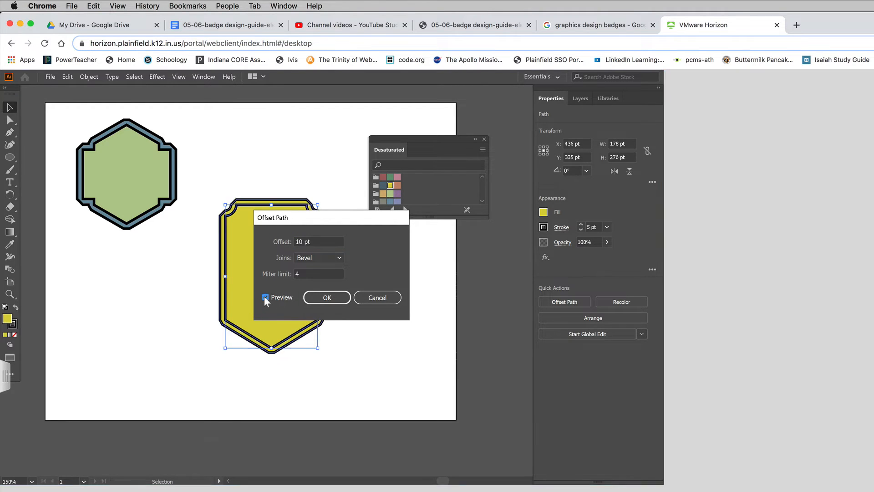
{"action": "left_click", "coordinate": [336, 258]}
{"action": "left_click", "coordinate": [326, 267]}
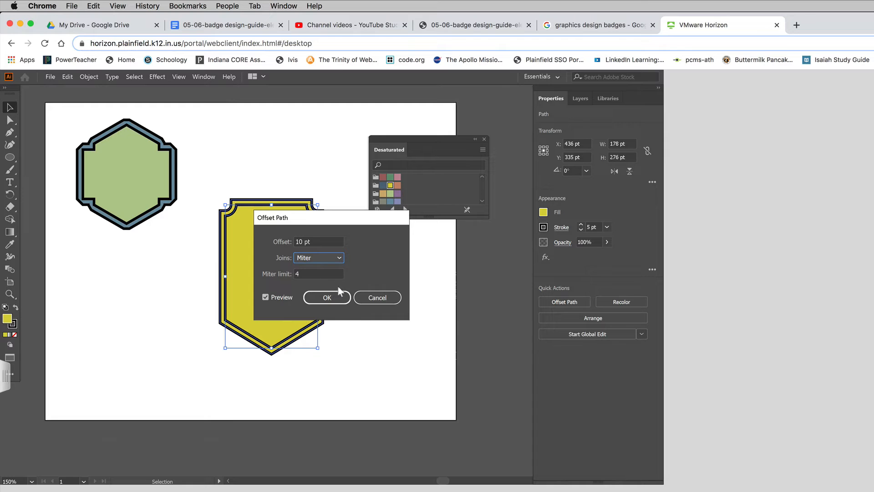
{"action": "left_click", "coordinate": [339, 301]}
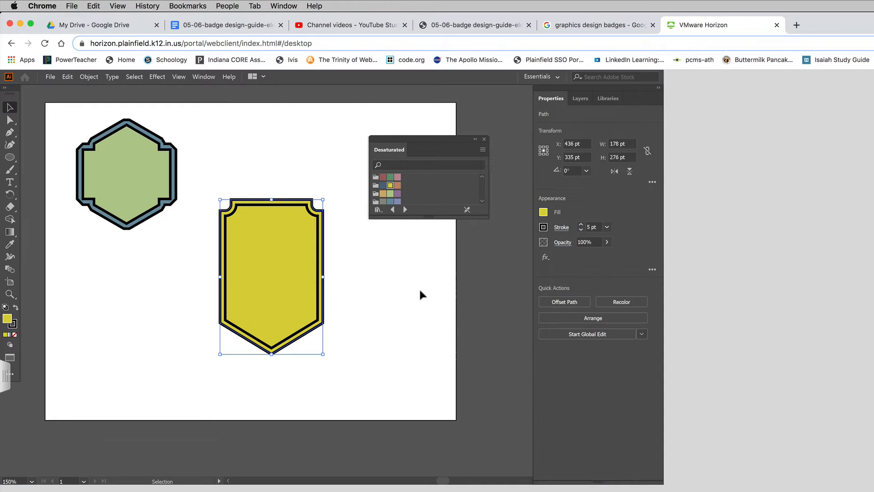
{"action": "left_click", "coordinate": [390, 202]}
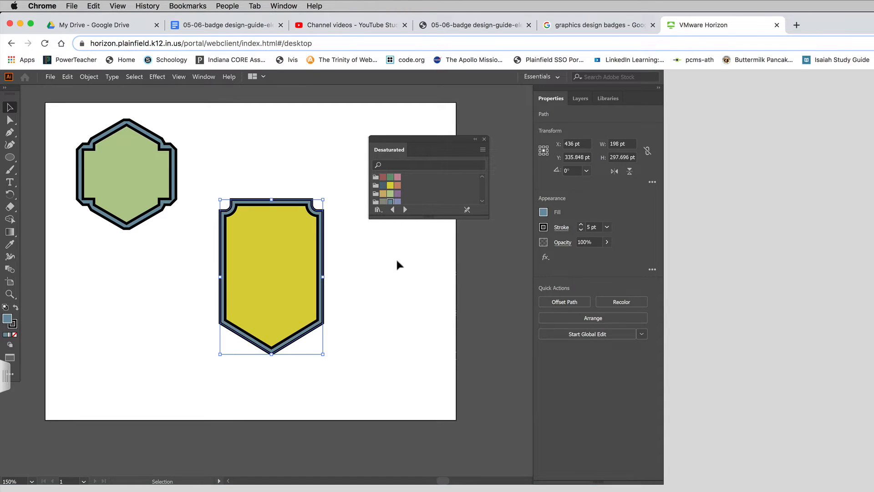
{"action": "left_click", "coordinate": [397, 277]}
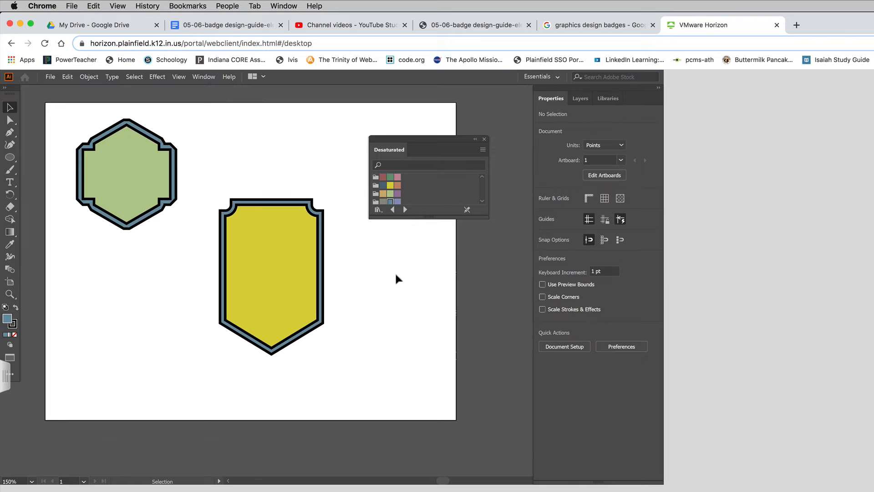
Step: Group the shield with its blue border and move it to about X 340, Y 382 pt, shifting the Desaturated swatches clear
{"action": "left_click_drag", "start_coordinate": [253, 139], "coordinate": [292, 292]}
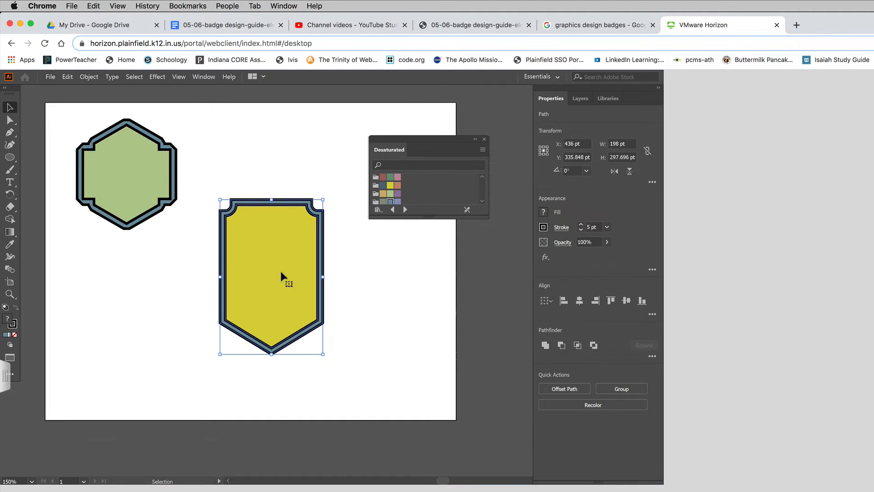
{"action": "left_click", "coordinate": [89, 77]}
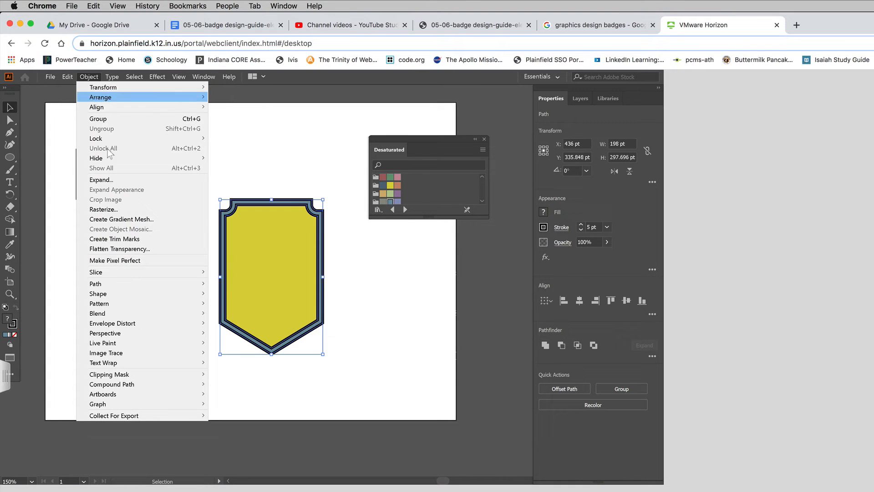
{"action": "left_click", "coordinate": [117, 115]}
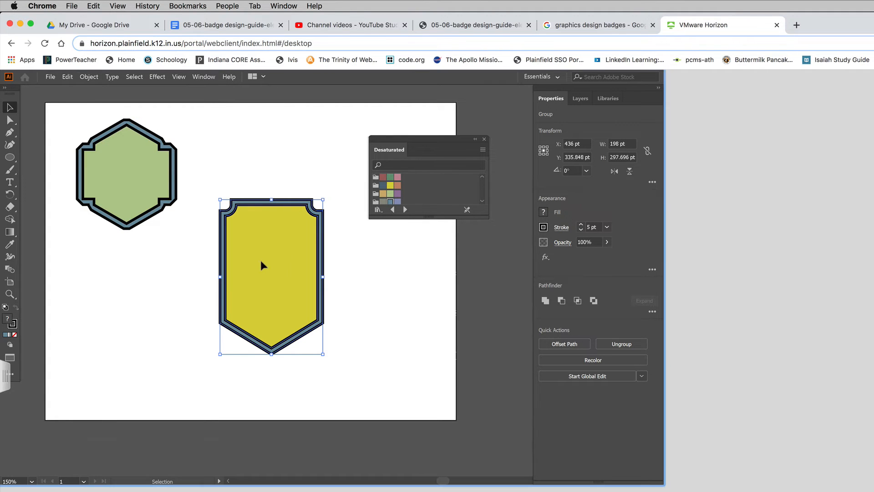
{"action": "left_click_drag", "start_coordinate": [261, 258], "coordinate": [210, 282]}
{"action": "left_click_drag", "start_coordinate": [419, 139], "coordinate": [392, 309]}
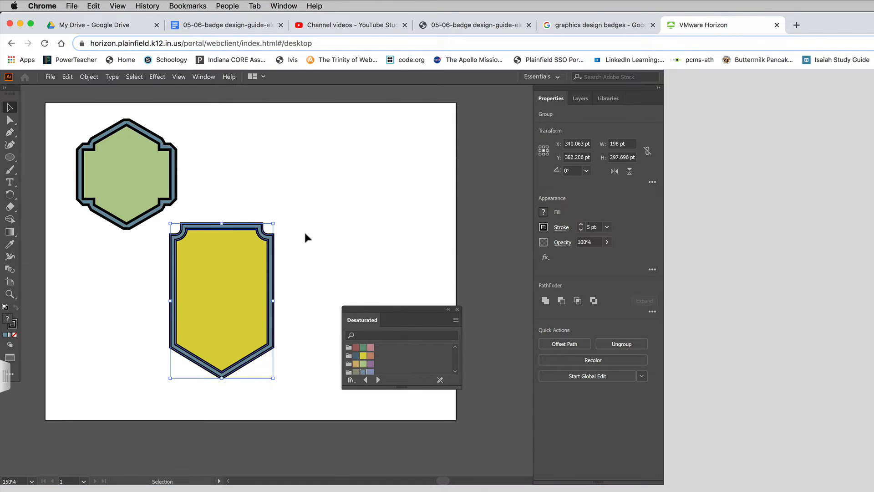
Step: Draw a circle about 193 pt wide in the empty area beside the shield and duplicate it toward the hexagonal badge
{"action": "left_click_drag", "start_coordinate": [10, 158], "coordinate": [48, 168]}
{"action": "left_click_drag", "start_coordinate": [330, 146], "coordinate": [411, 232]}
{"action": "left_click_drag", "start_coordinate": [424, 245], "coordinate": [429, 246]}
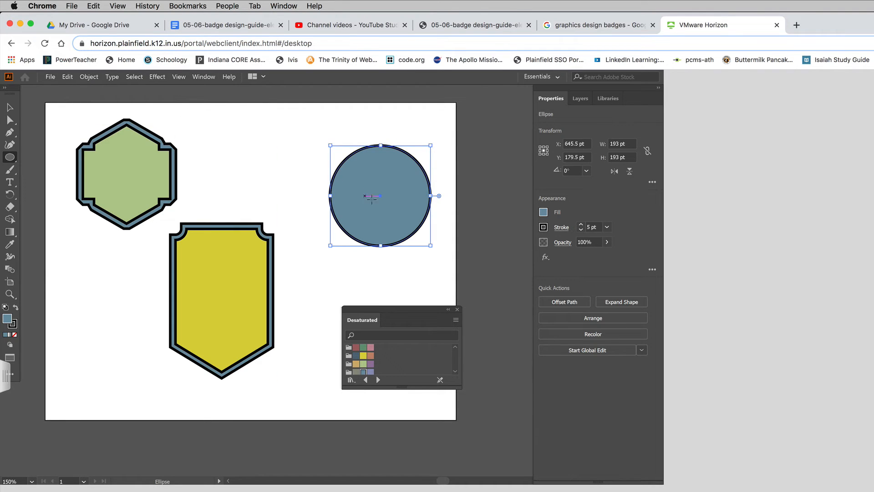
{"action": "left_click", "coordinate": [11, 108]}
{"action": "left_click_drag", "start_coordinate": [392, 234], "coordinate": [393, 260]}
{"action": "left_click", "coordinate": [300, 184]}
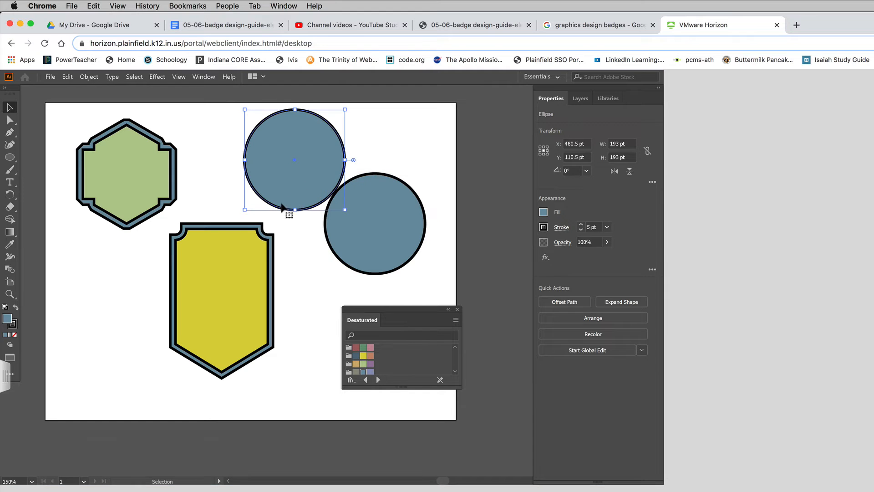
Step: Enlarge the upper circle to about 246 pt with the yellow swatch as fill, and center it behind the smaller blue circle
{"action": "left_click_drag", "start_coordinate": [244, 209], "coordinate": [217, 237]}
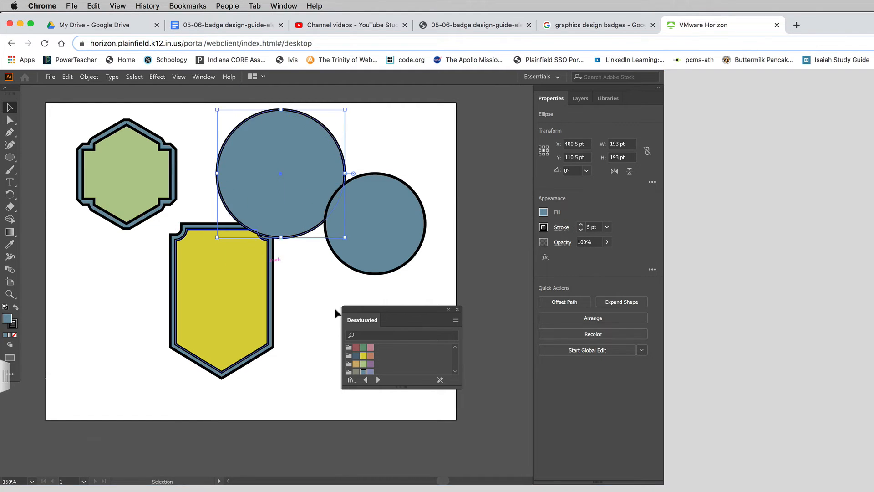
{"action": "left_click", "coordinate": [363, 355]}
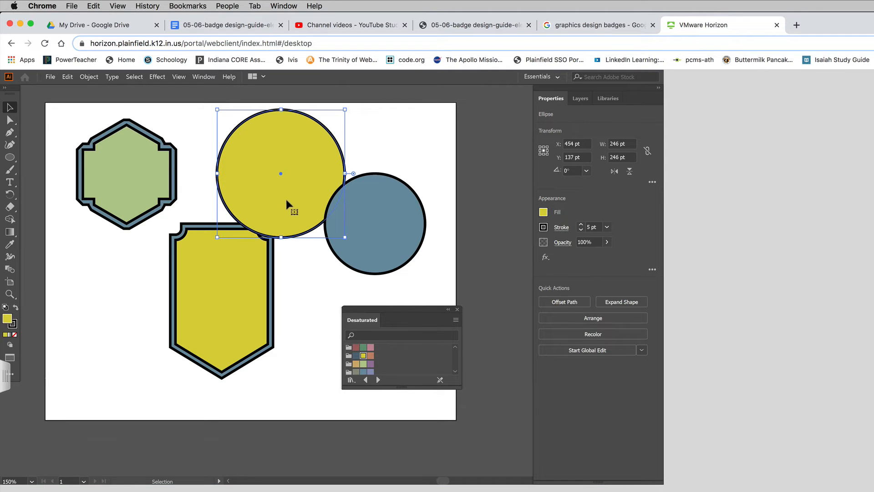
{"action": "left_click_drag", "start_coordinate": [286, 198], "coordinate": [382, 246]}
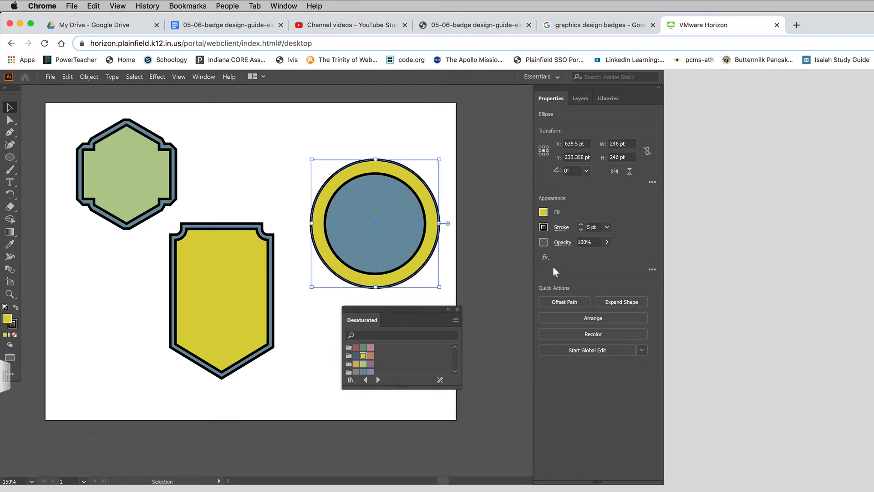
{"action": "left_click_drag", "start_coordinate": [392, 128], "coordinate": [374, 196]}
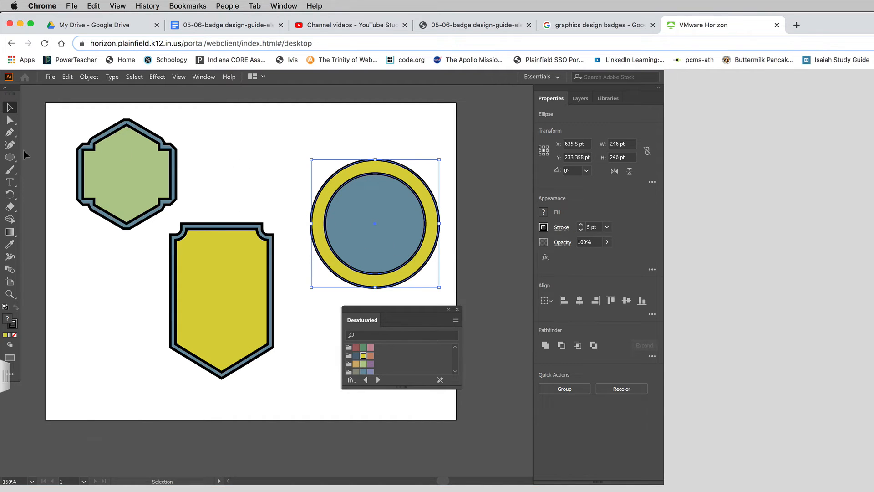
Step: Draw a rectangle about 308 × 38 pt across the middle of both circles and fill it with the pink Desaturated swatch
{"action": "left_click_drag", "start_coordinate": [10, 157], "coordinate": [51, 157]}
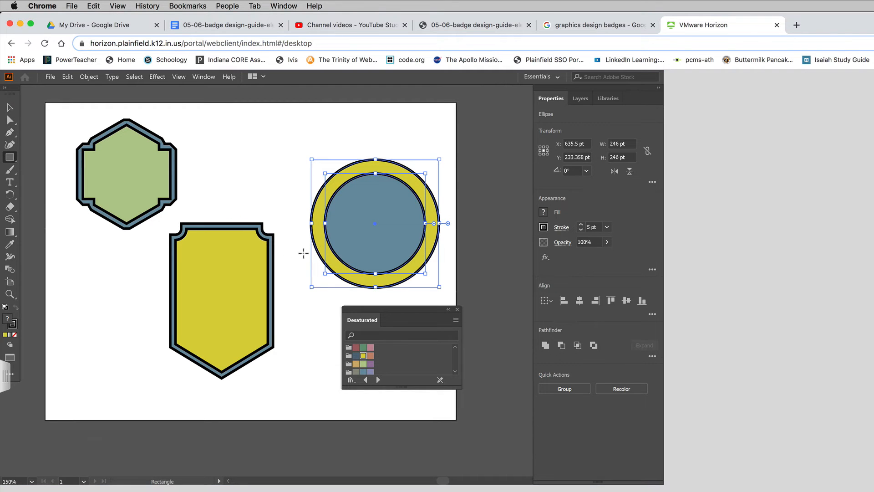
{"action": "left_click_drag", "start_coordinate": [296, 214], "coordinate": [457, 234]}
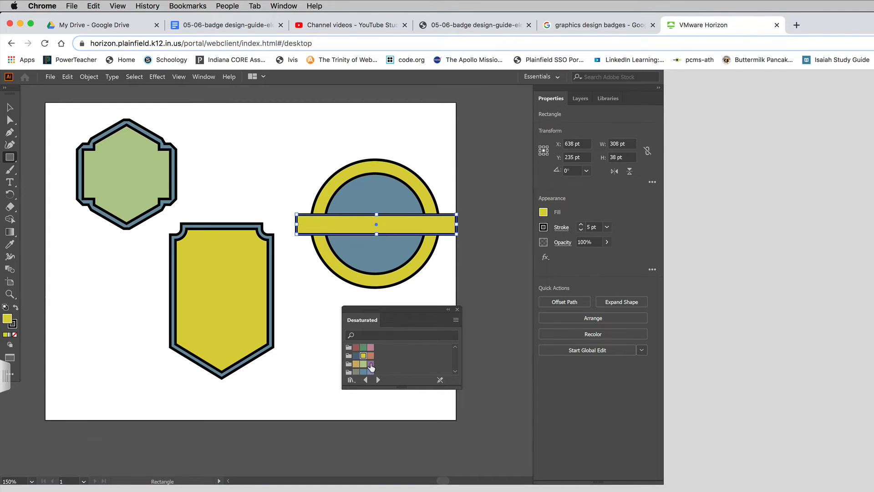
{"action": "left_click", "coordinate": [371, 347]}
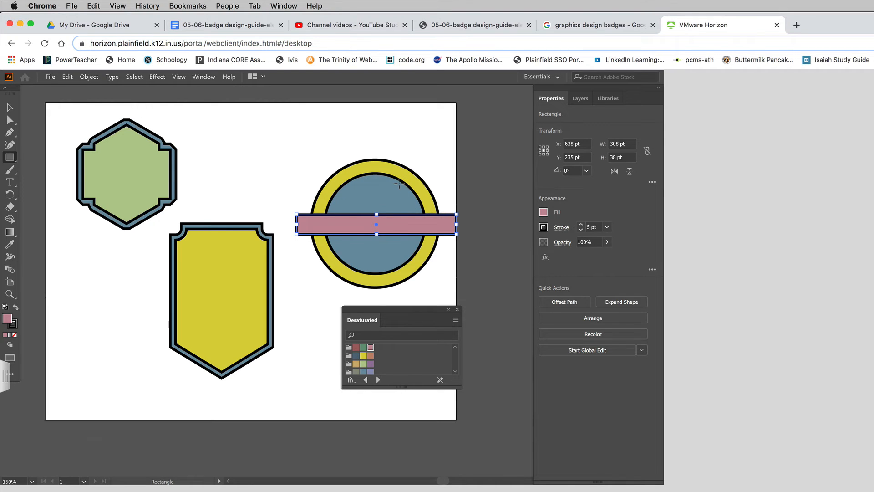
Step: Unite the pink rectangle with the inner blue circle into a single shape
{"action": "key", "text": "v"}
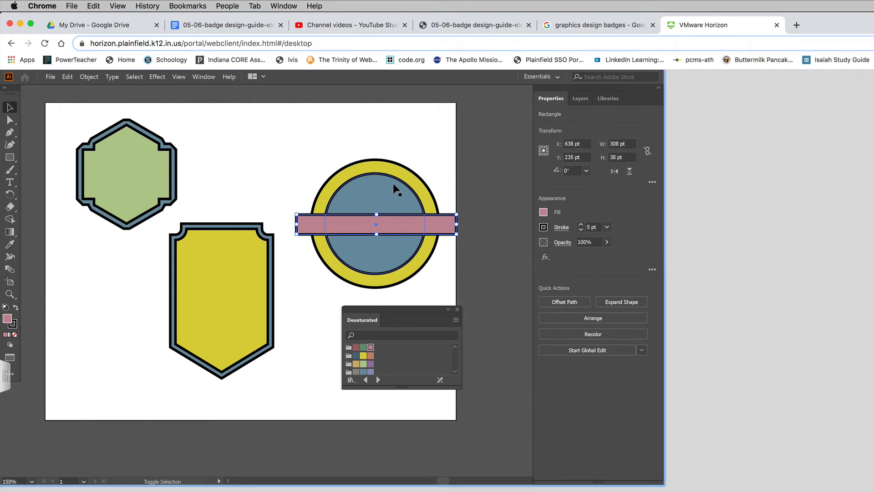
{"action": "left_click", "coordinate": [393, 183], "text": "shift"}
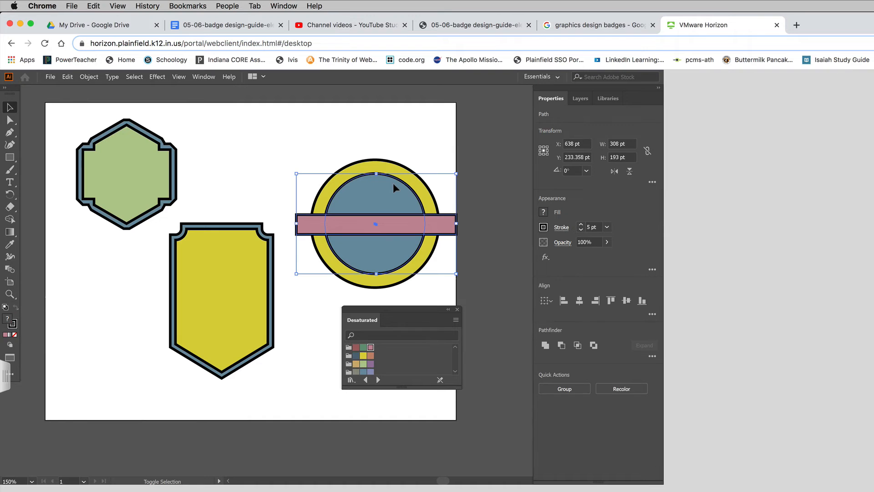
{"action": "left_click", "coordinate": [545, 346]}
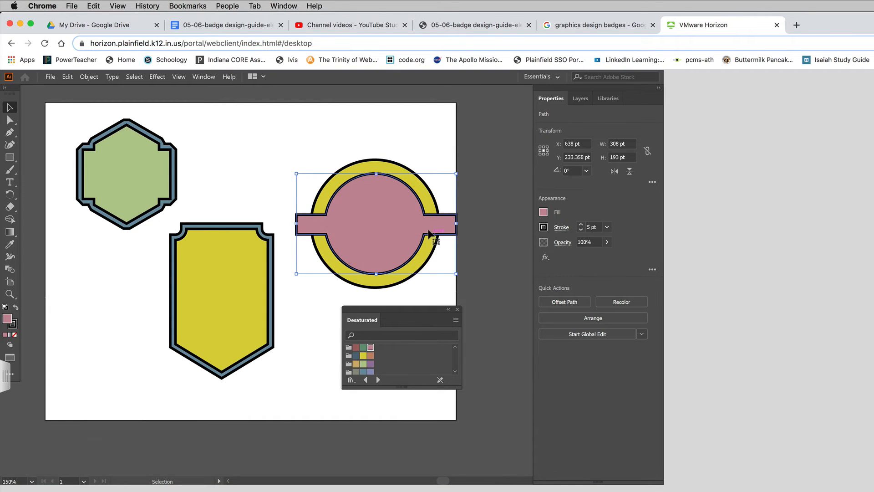
Step: Center the pink shape horizontally on the yellow circle and move the whole circular badge toward the artboard's upper edge
{"action": "left_click_drag", "start_coordinate": [396, 140], "coordinate": [382, 228]}
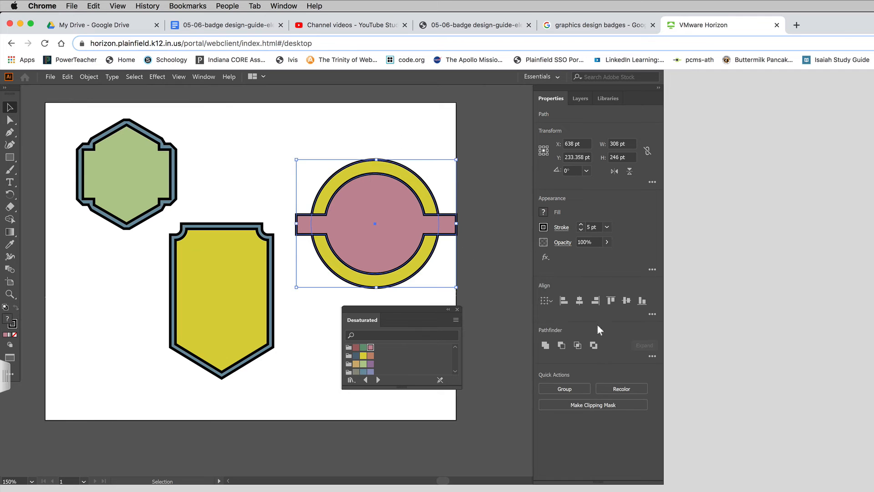
{"action": "left_click", "coordinate": [577, 301]}
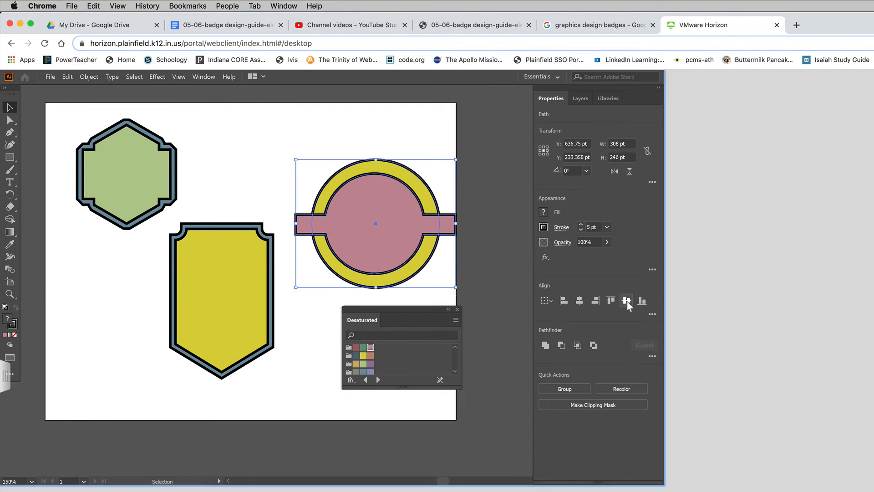
{"action": "left_click_drag", "start_coordinate": [413, 269], "coordinate": [390, 230]}
{"action": "left_click", "coordinate": [316, 301]}
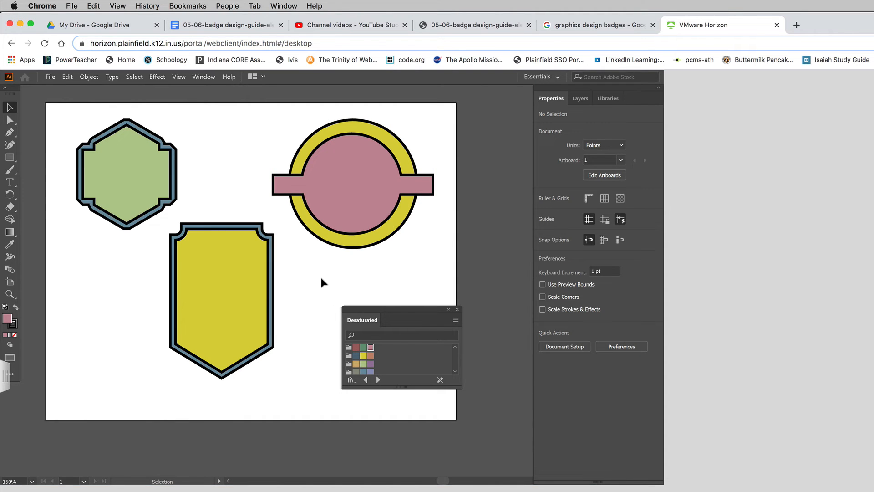
Step: Switch to the Google image results for graphics design badges, examine the sample badge shapes, and return to the Illustrator artboard in VMware Horizon
{"action": "left_click", "coordinate": [600, 29]}
{"action": "scroll", "coordinate": [366, 289], "scroll_direction": "down", "scroll_amount": 2}
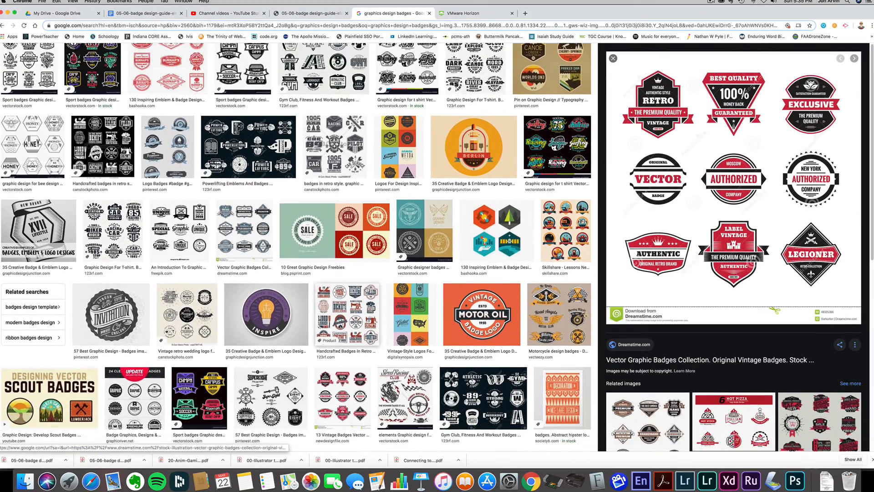
{"action": "scroll", "coordinate": [367, 288], "scroll_direction": "up", "scroll_amount": 3}
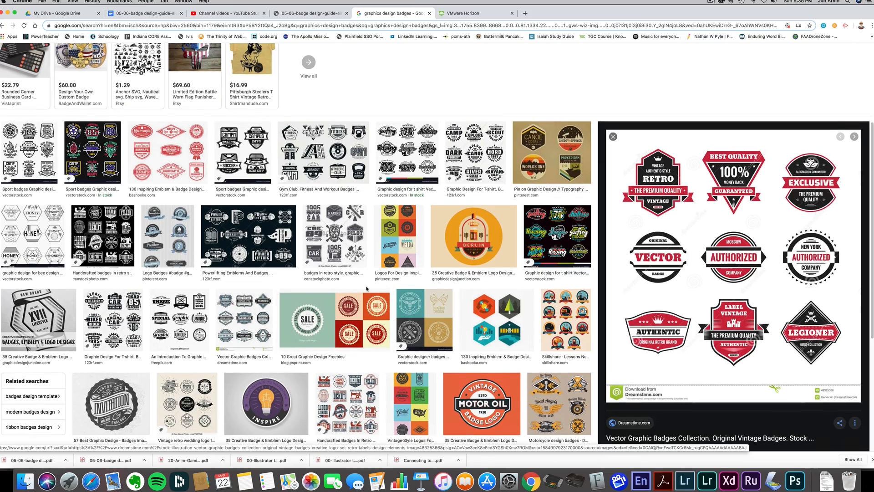
{"action": "scroll", "coordinate": [367, 288], "scroll_direction": "up", "scroll_amount": 1}
{"action": "scroll", "coordinate": [367, 289], "scroll_direction": "down", "scroll_amount": 3}
{"action": "scroll", "coordinate": [367, 289], "scroll_direction": "up", "scroll_amount": 1}
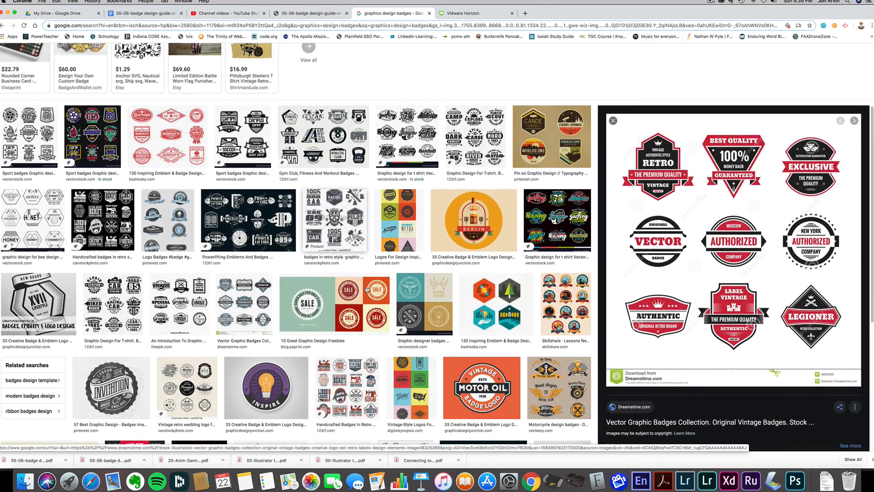
{"action": "scroll", "coordinate": [369, 280], "scroll_direction": "down", "scroll_amount": 2}
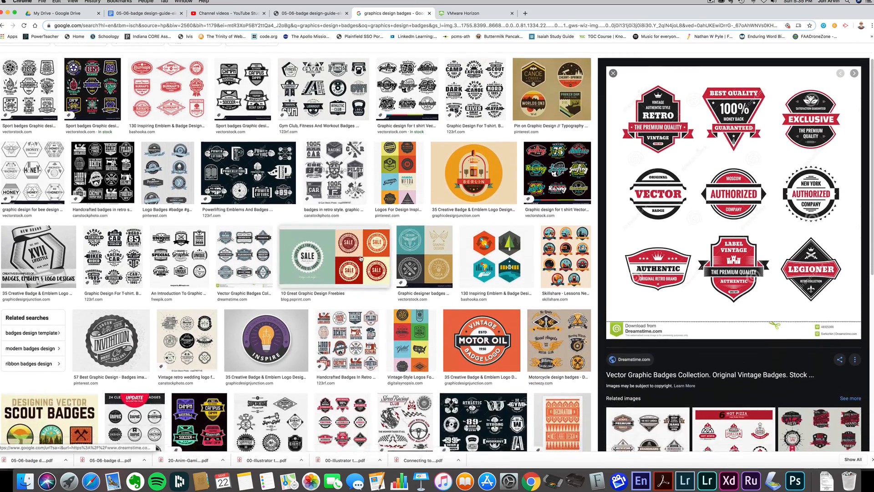
{"action": "scroll", "coordinate": [364, 269], "scroll_direction": "up", "scroll_amount": 4}
{"action": "scroll", "coordinate": [360, 259], "scroll_direction": "down", "scroll_amount": 10}
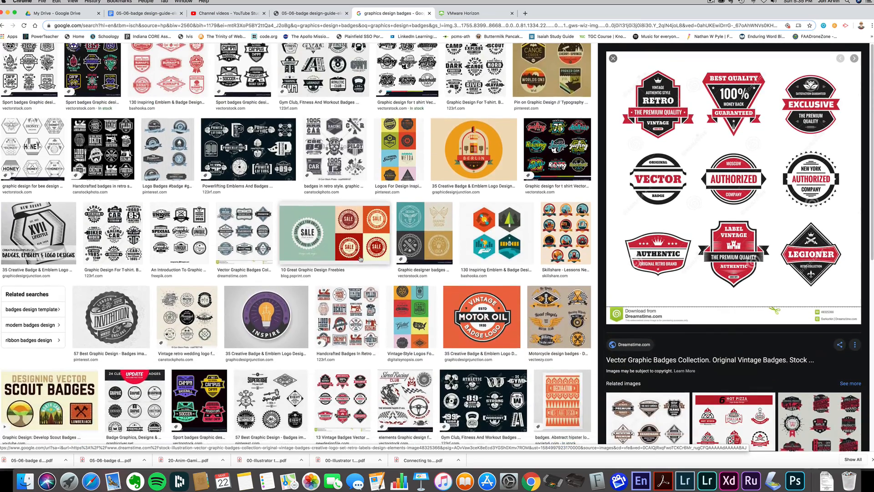
{"action": "scroll", "coordinate": [360, 259], "scroll_direction": "down", "scroll_amount": 3}
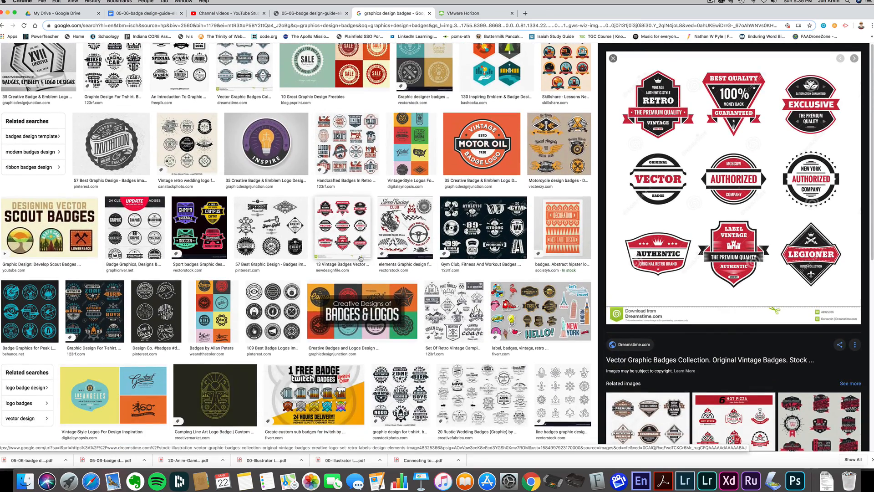
{"action": "scroll", "coordinate": [360, 258], "scroll_direction": "down", "scroll_amount": 2}
{"action": "scroll", "coordinate": [360, 258], "scroll_direction": "up", "scroll_amount": 3}
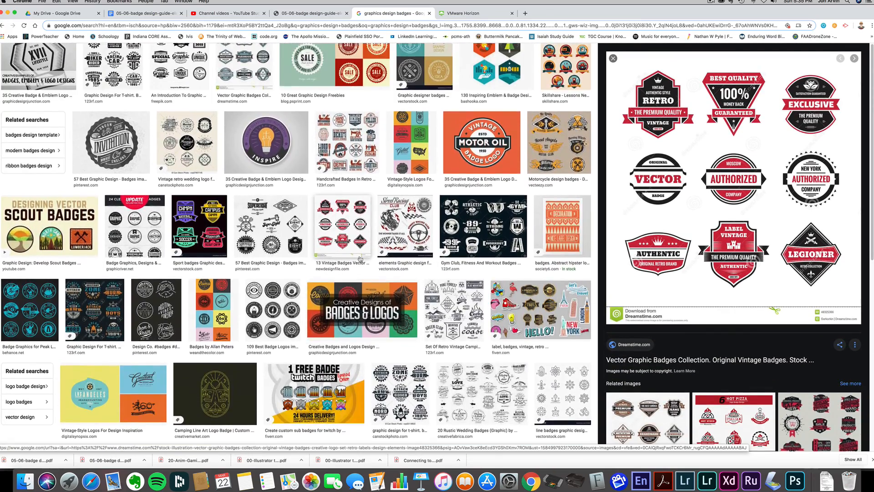
{"action": "left_click", "coordinate": [466, 13]}
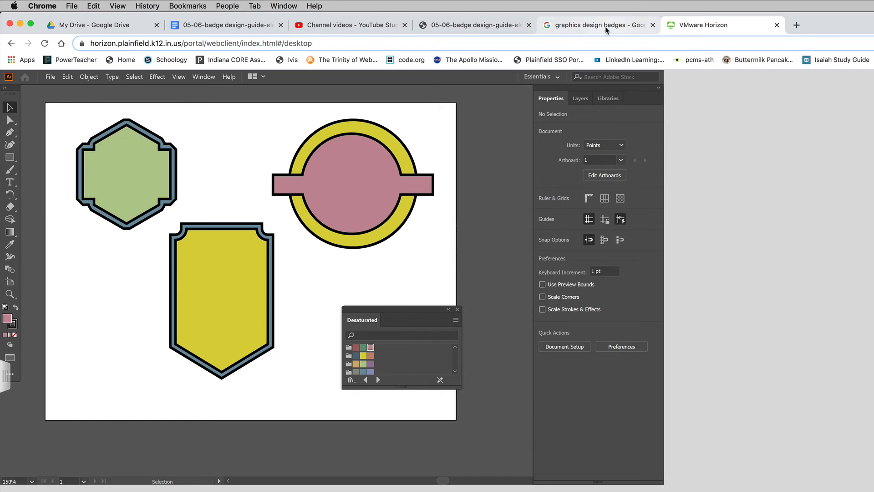
Step: Compare the artboard badges with the sample badges in the Google image results, ending back on the Illustrator artboard in VMware Horizon
{"action": "left_click", "coordinate": [461, 19]}
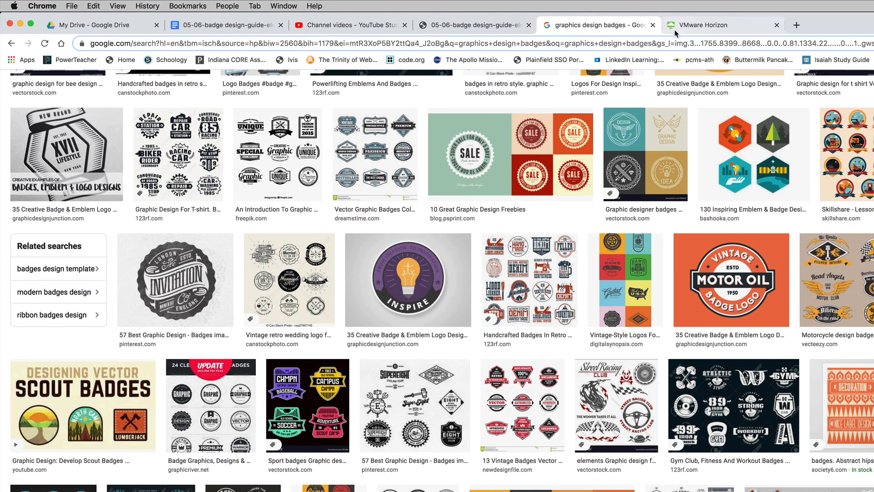
{"action": "left_click", "coordinate": [698, 27]}
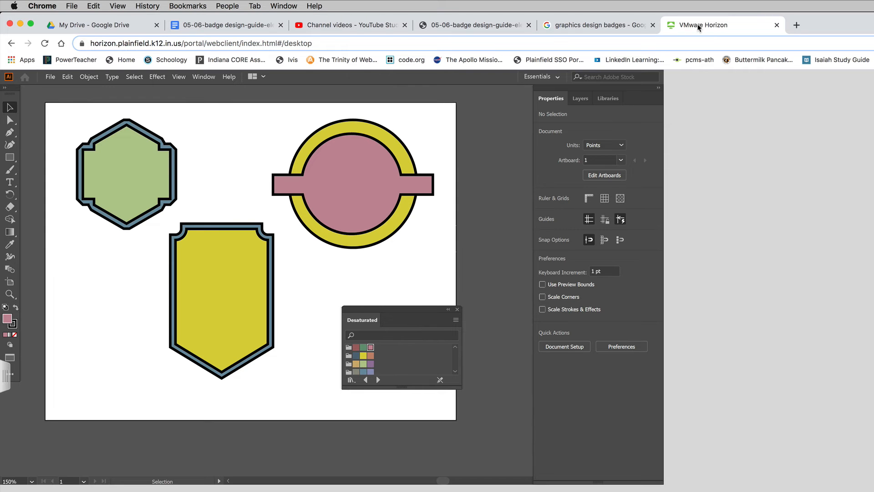
{"action": "left_click", "coordinate": [609, 27]}
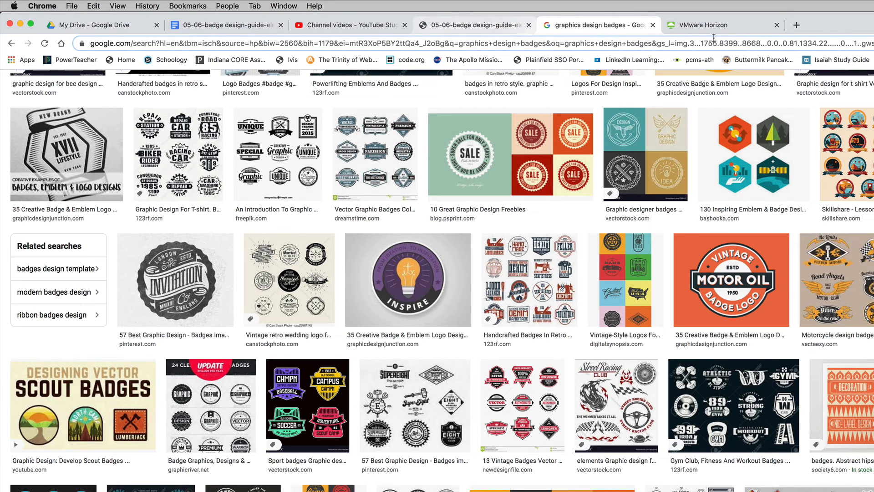
{"action": "left_click", "coordinate": [728, 31]}
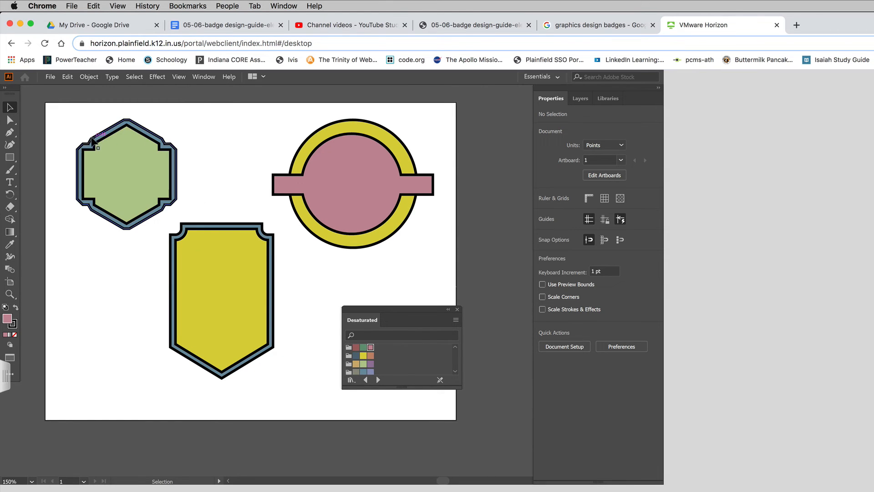
Step: Save the document as an Adobe Illustrator file named badges in the My Drive folder of Google Drive File Stream
{"action": "left_click", "coordinate": [50, 77]}
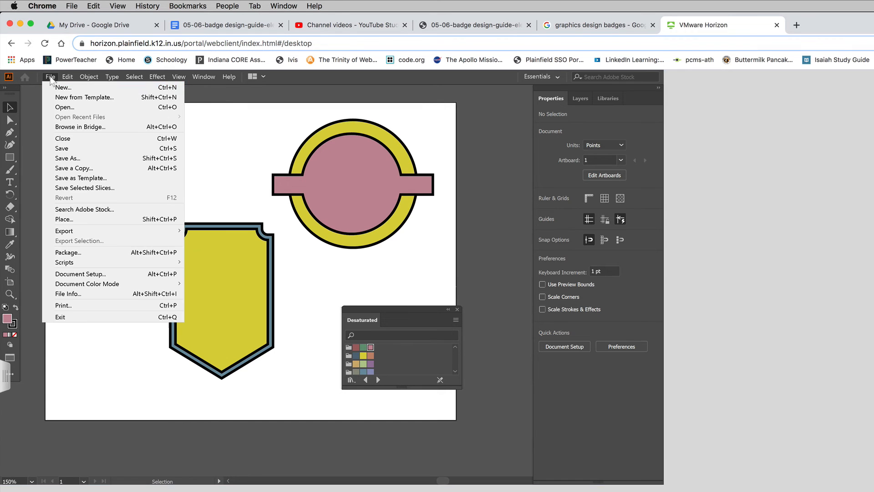
{"action": "left_click", "coordinate": [84, 157]}
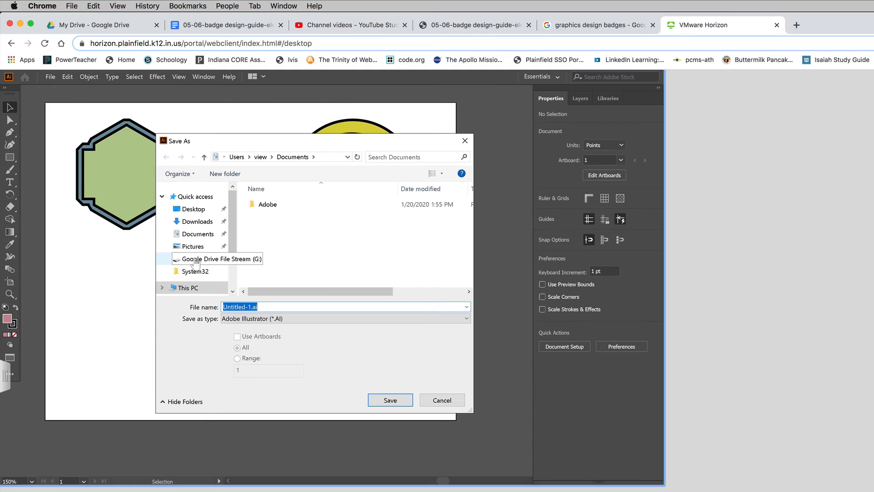
{"action": "left_click", "coordinate": [196, 260]}
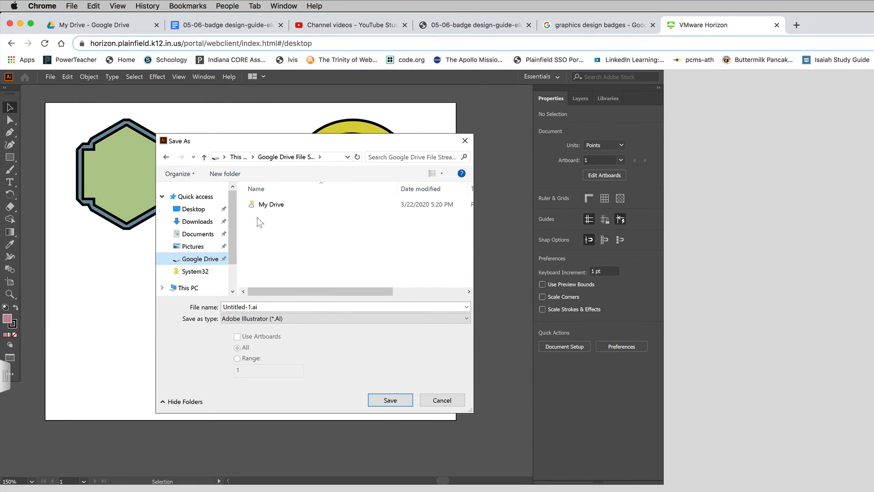
{"action": "double_click", "coordinate": [269, 204]}
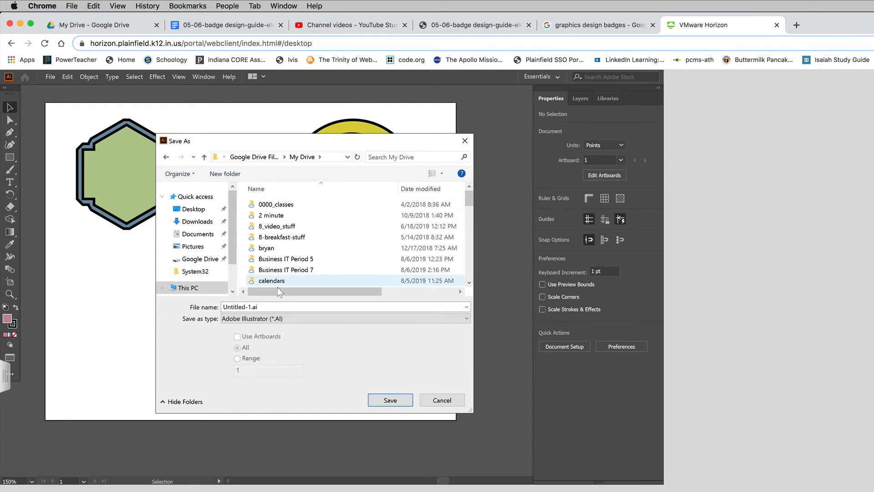
{"action": "left_click", "coordinate": [277, 306]}
{"action": "type", "text": "badges"}
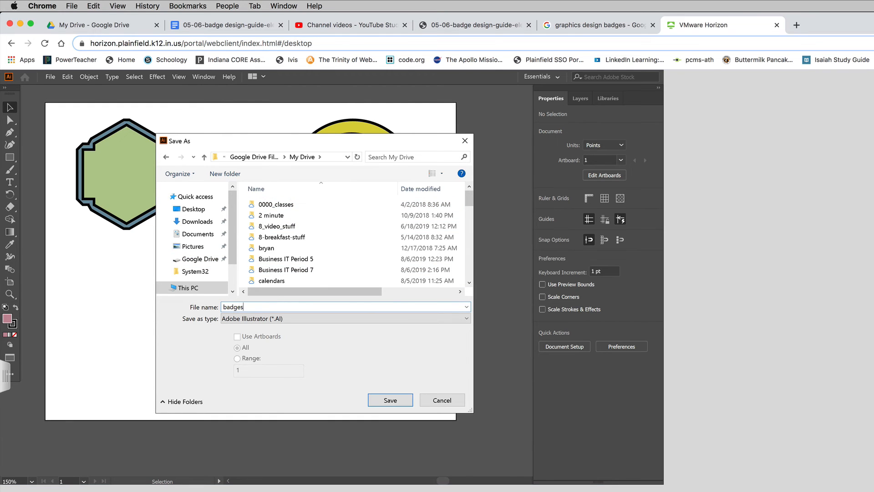
{"action": "key", "text": "Return"}
{"action": "left_click", "coordinate": [378, 421]}
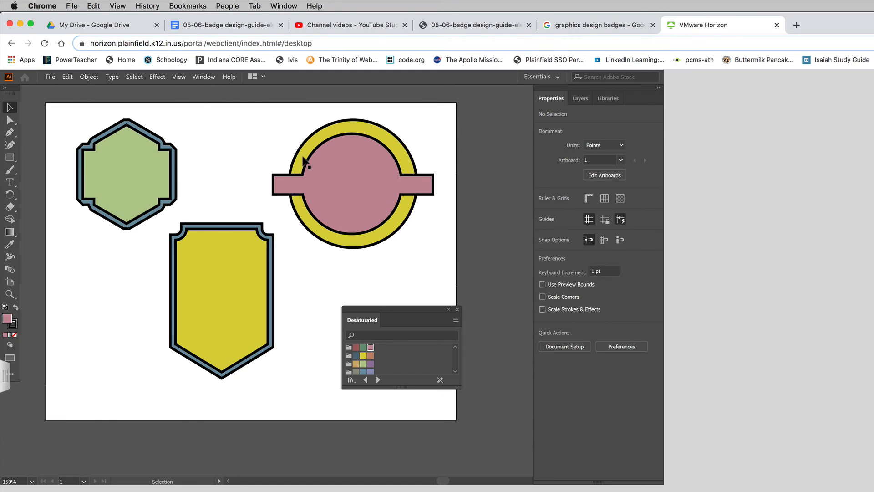
Step: Exit Illustrator on the remote desktop
{"action": "left_click", "coordinate": [49, 76]}
{"action": "left_click", "coordinate": [62, 317]}
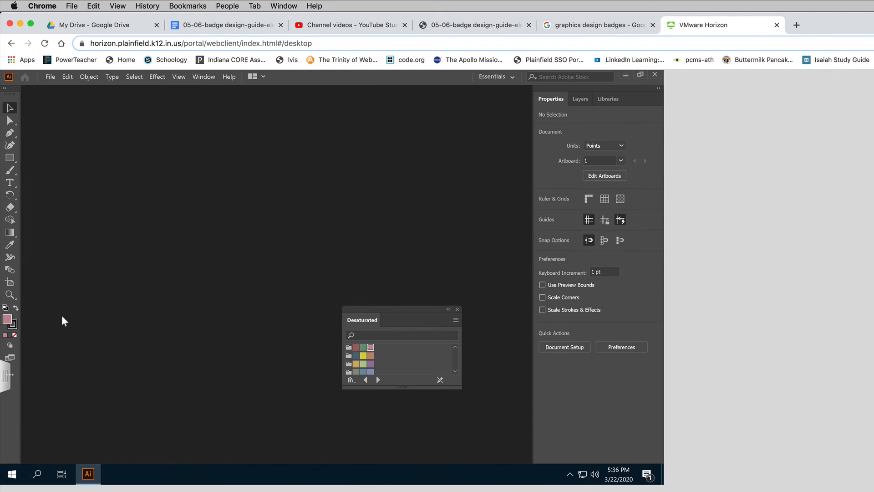
{"action": "left_click", "coordinate": [374, 285]}
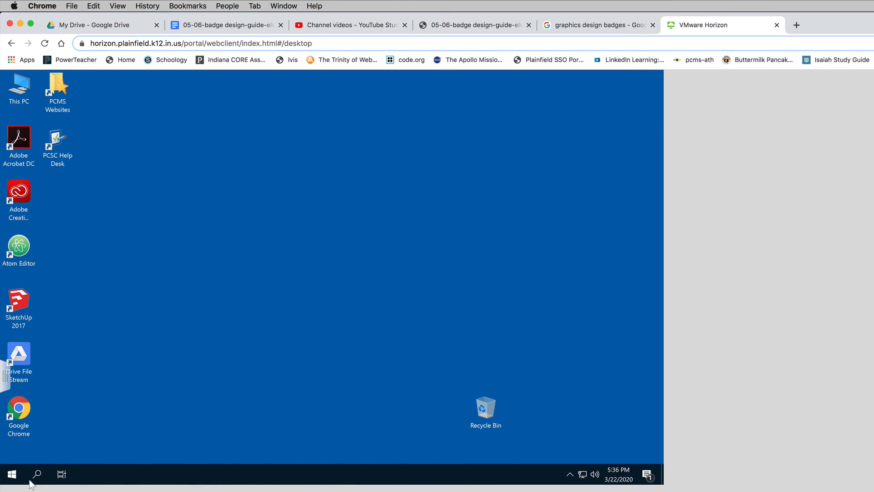
Step: Shut down the remote Windows desktop, dismiss the disconnection notice and close the VMware Horizon page
{"action": "left_click", "coordinate": [12, 476]}
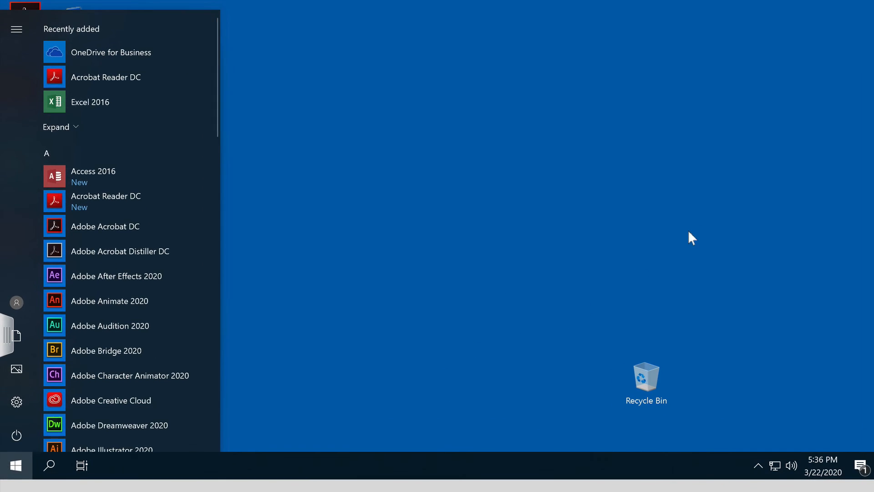
{"action": "left_click", "coordinate": [630, 143]}
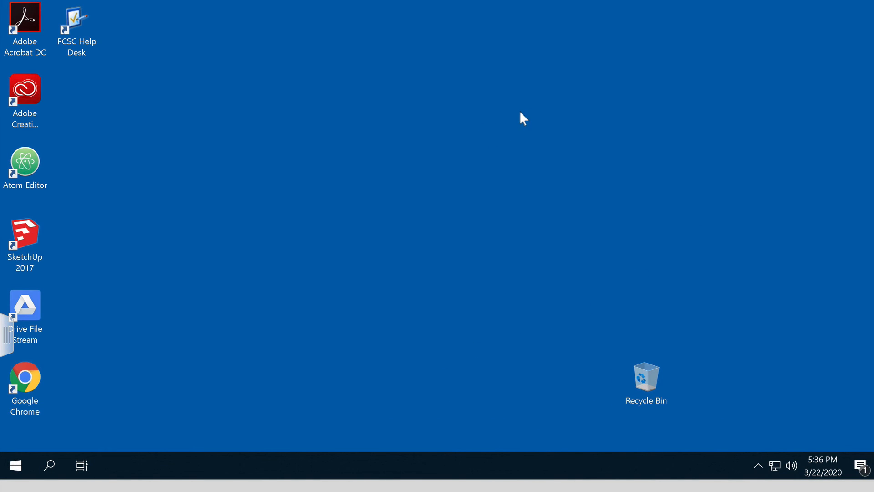
{"action": "left_click", "coordinate": [14, 462]}
{"action": "left_click", "coordinate": [15, 437]}
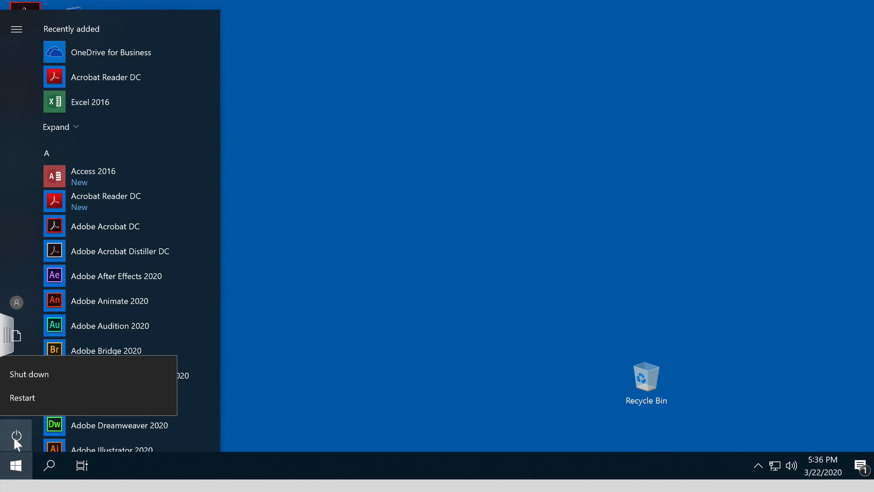
{"action": "left_click", "coordinate": [37, 375]}
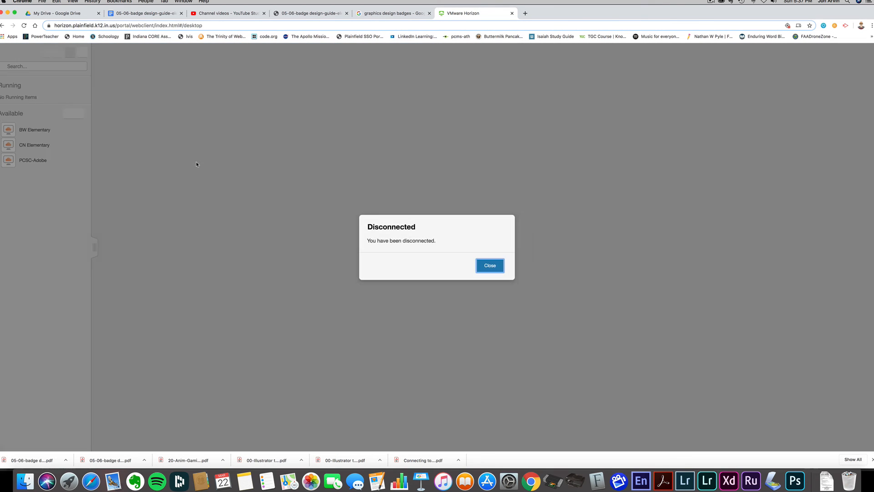
{"action": "left_click", "coordinate": [484, 269]}
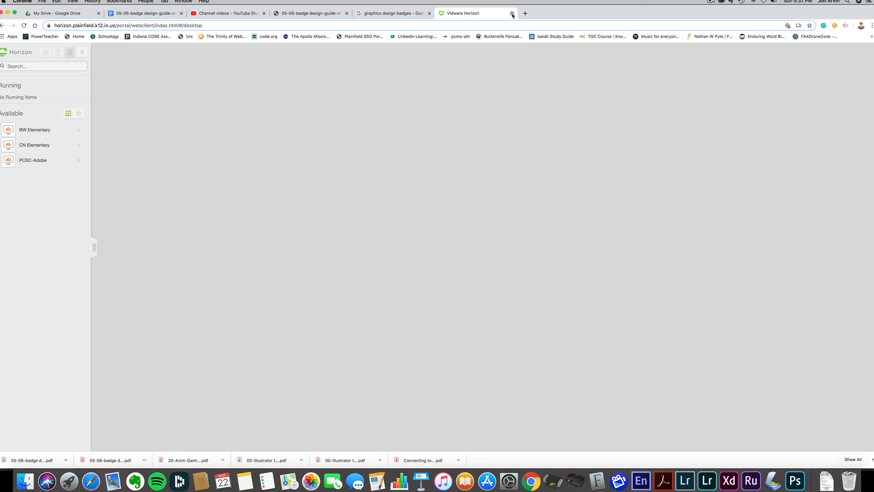
{"action": "left_click", "coordinate": [512, 14]}
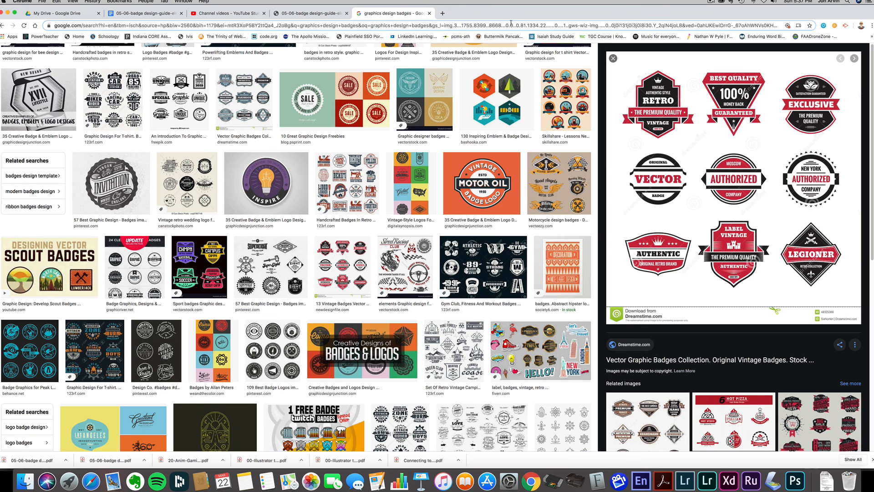
Step: Switch to Google Drive and reload the My Drive file list
{"action": "left_click", "coordinate": [50, 15]}
{"action": "left_click", "coordinate": [23, 25]}
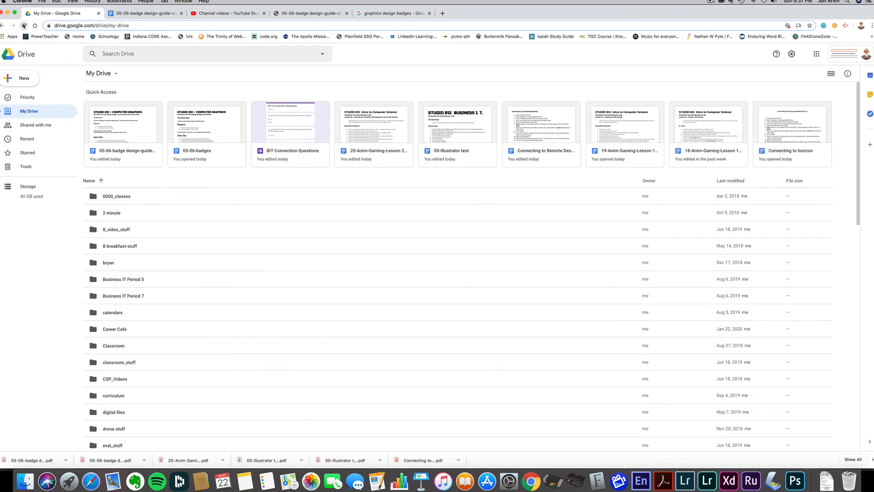